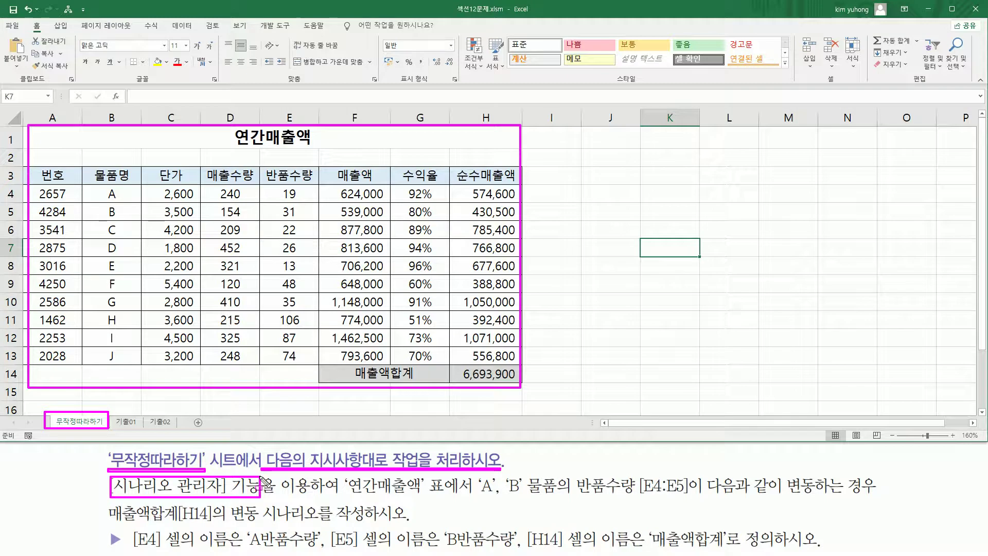
{"action": "left_click_drag", "start_coordinate": [347, 495], "coordinate": [364, 495]}
{"action": "key", "text": "Escape"}
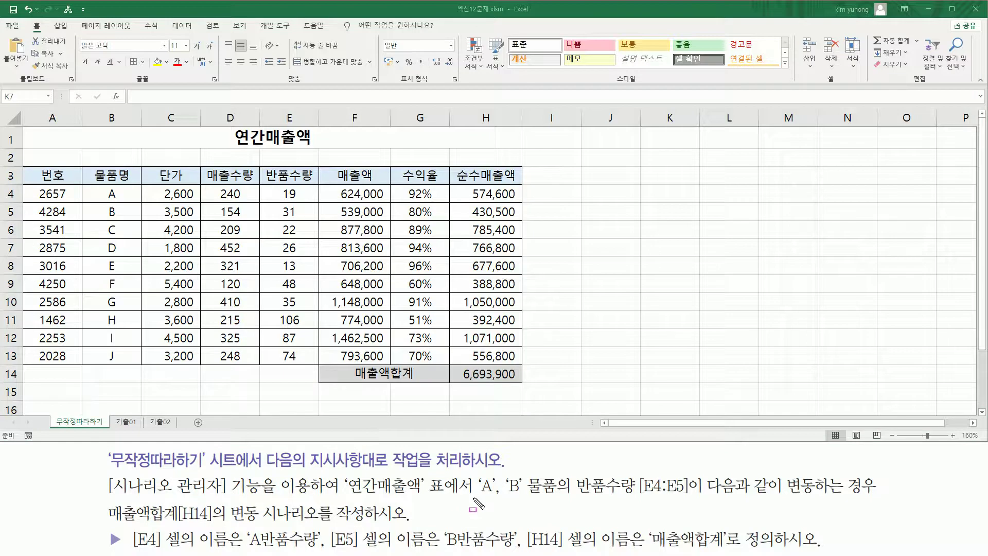
{"action": "left_click_drag", "start_coordinate": [474, 498], "coordinate": [574, 498]}
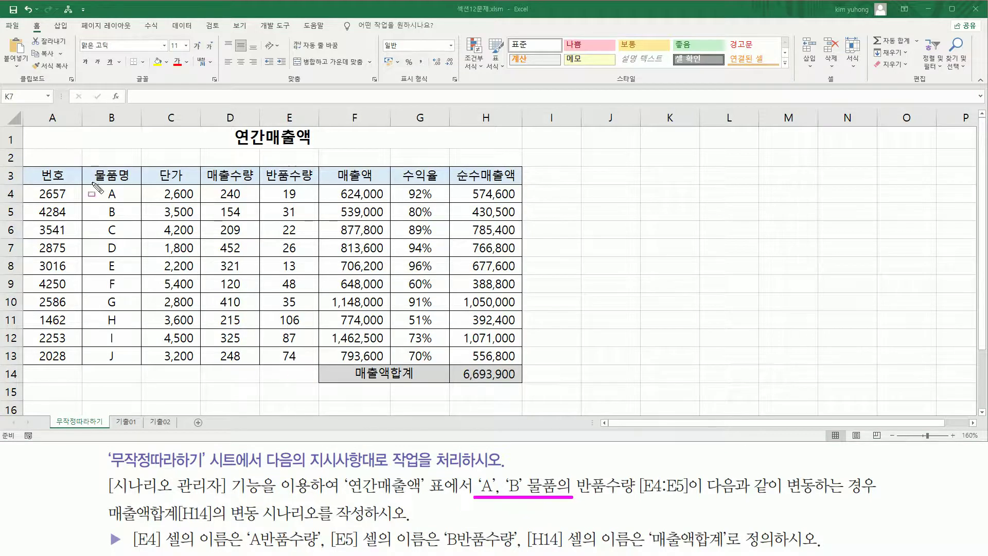
{"action": "left_click_drag", "start_coordinate": [104, 185], "coordinate": [122, 220]}
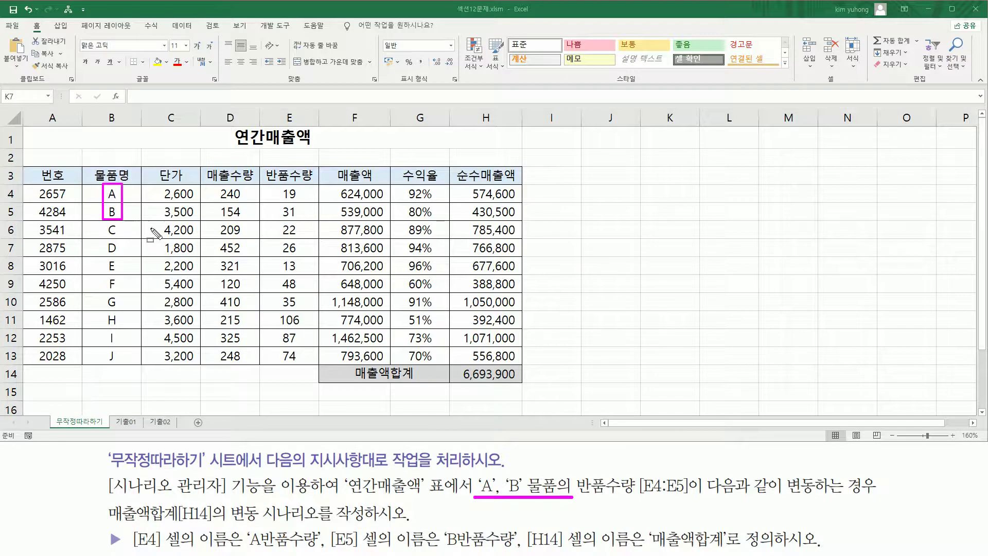
{"action": "mouse_move", "coordinate": [576, 469]}
{"action": "left_mouse_down"}
{"action": "mouse_move", "coordinate": [691, 502]}
{"action": "mouse_move", "coordinate": [876, 496]}
{"action": "left_mouse_up"}
{"action": "mouse_move", "coordinate": [101, 525]}
{"action": "left_mouse_down"}
{"action": "mouse_move", "coordinate": [227, 526]}
{"action": "mouse_move", "coordinate": [218, 497]}
{"action": "mouse_move", "coordinate": [347, 525]}
{"action": "mouse_move", "coordinate": [412, 526]}
{"action": "left_mouse_up"}
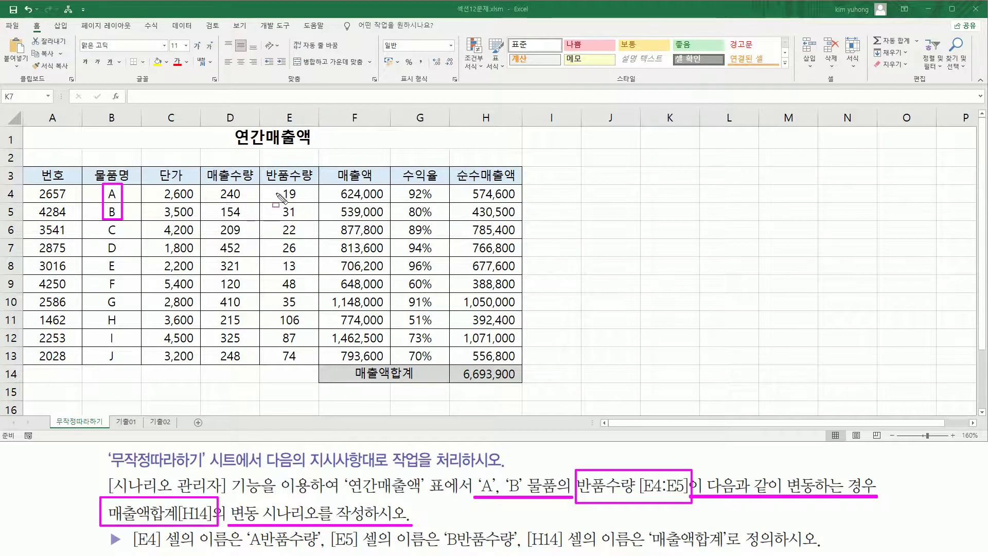
{"action": "left_click_drag", "start_coordinate": [276, 184], "coordinate": [305, 221]}
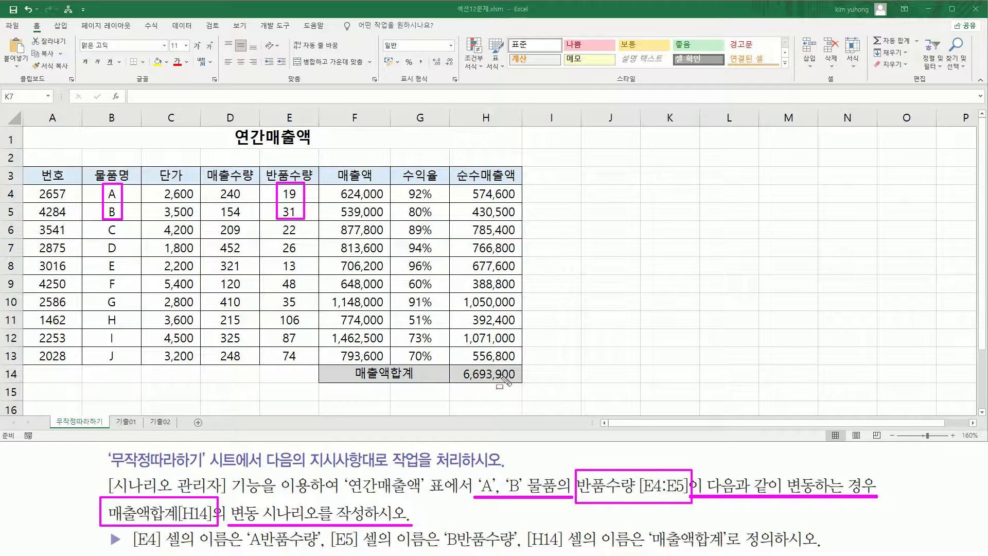
{"action": "mouse_move", "coordinate": [458, 365]}
{"action": "left_mouse_down"}
{"action": "mouse_move", "coordinate": [471, 384]}
{"action": "mouse_move", "coordinate": [520, 386]}
{"action": "left_mouse_up"}
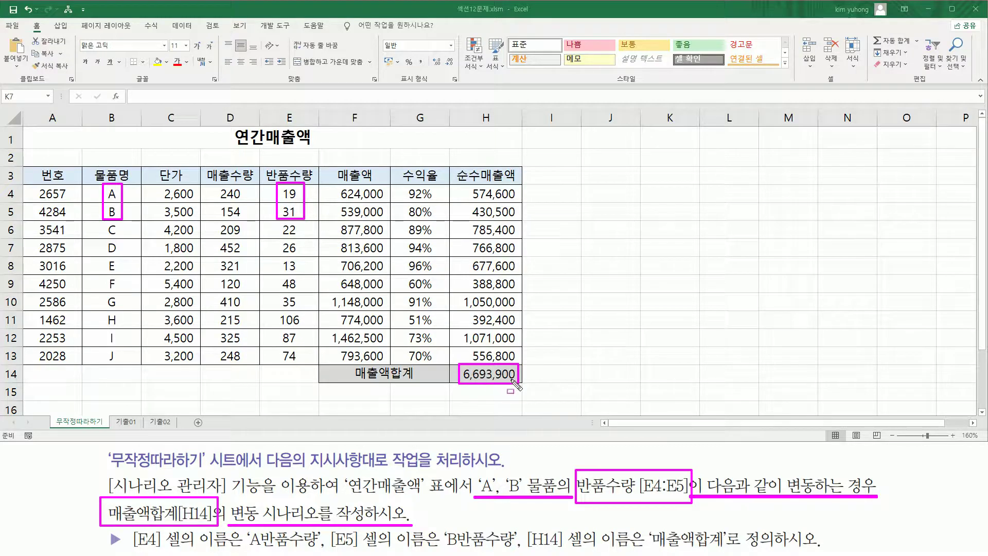
{"action": "left_click_drag", "start_coordinate": [509, 394], "coordinate": [515, 397]}
{"action": "key", "text": "e"}
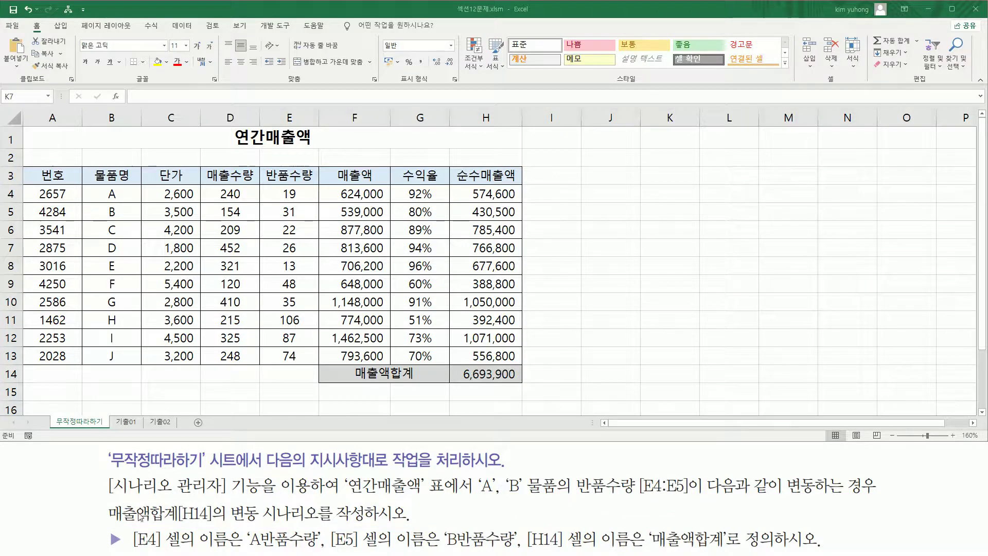
{"action": "left_click_drag", "start_coordinate": [133, 547], "coordinate": [587, 548]}
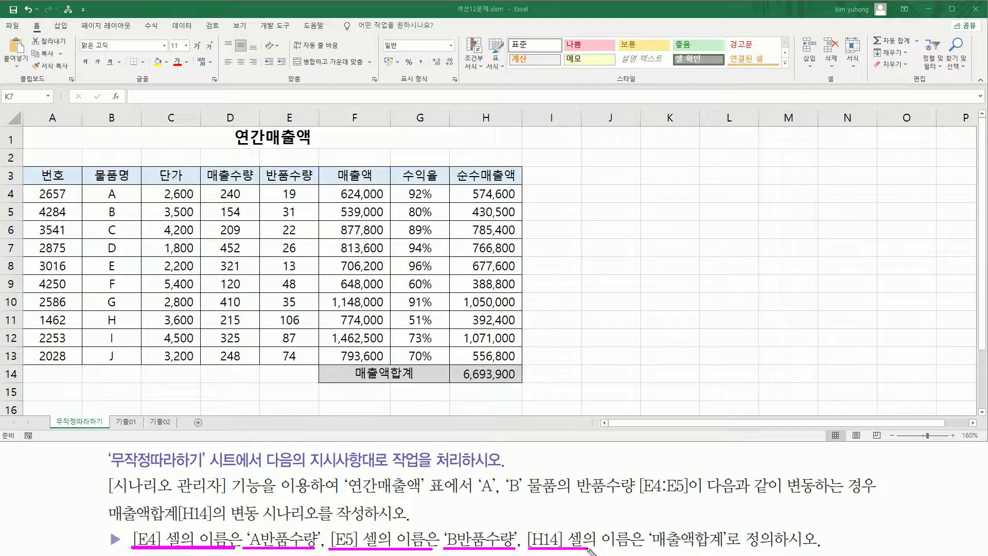
{"action": "left_click_drag", "start_coordinate": [646, 549], "coordinate": [718, 550]}
{"action": "key", "text": "Escape"}
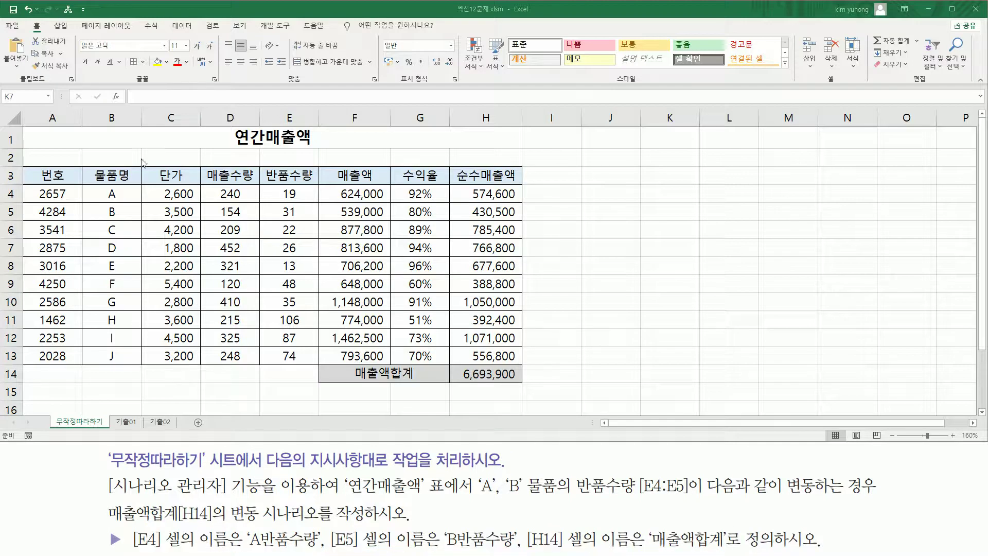
Define the name A반품수량 for cell E4, product A's return quantity.
{"action": "left_click", "coordinate": [297, 192]}
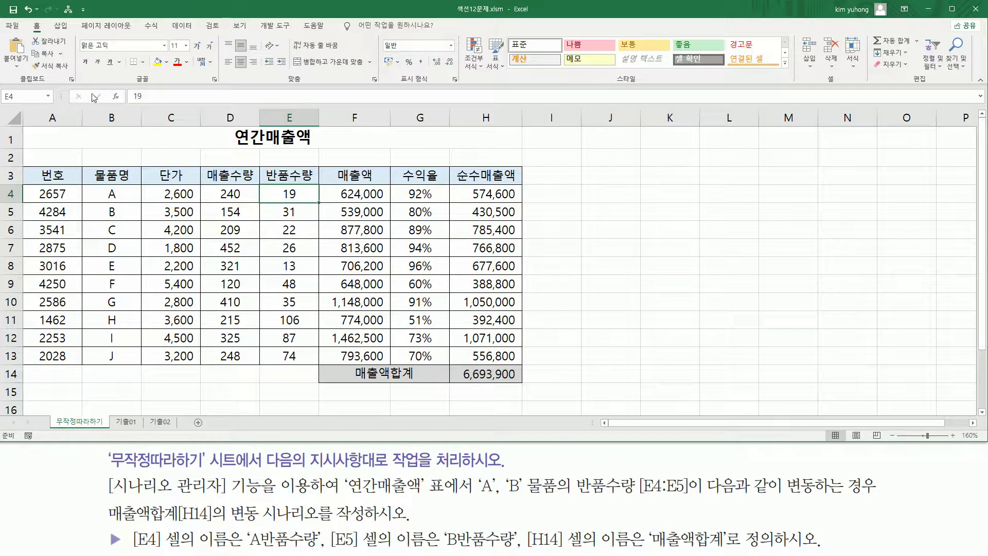
{"action": "left_click_drag", "start_coordinate": [3, 87], "coordinate": [54, 104]}
{"action": "key", "text": "Escape"}
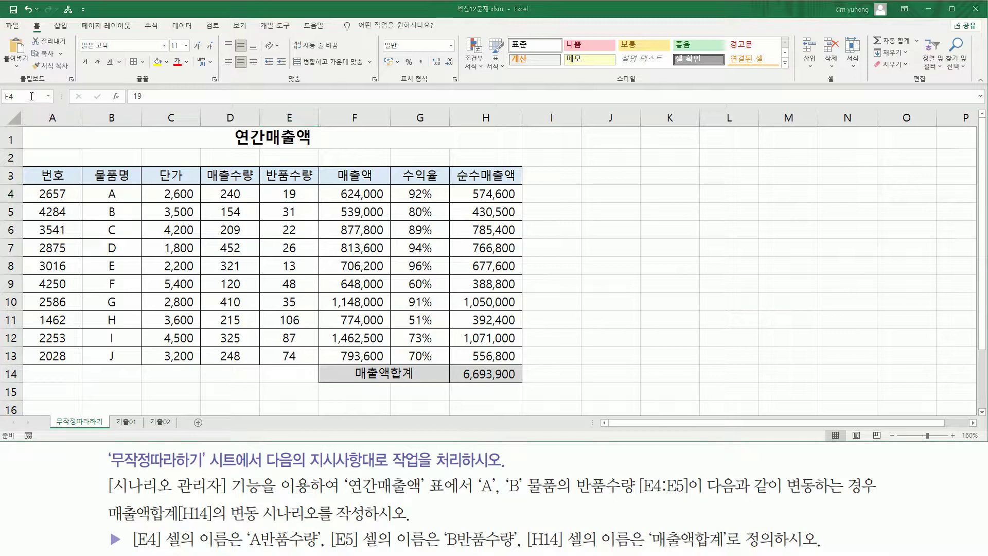
{"action": "left_click", "coordinate": [30, 96]}
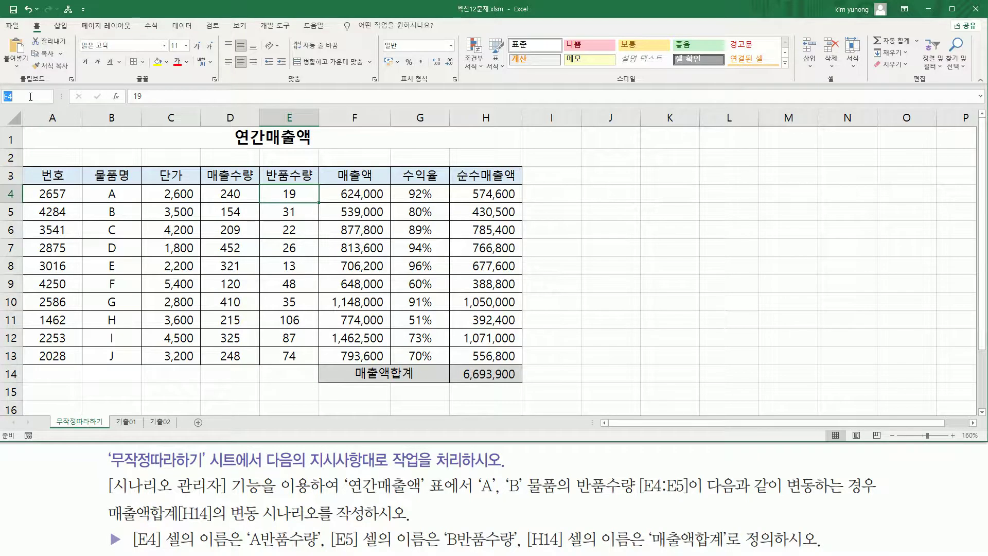
{"action": "key", "text": "BackSpace"}
{"action": "type", "text": "A반품수량"}
{"action": "key", "text": "Return"}
{"action": "left_click", "coordinate": [294, 215]}
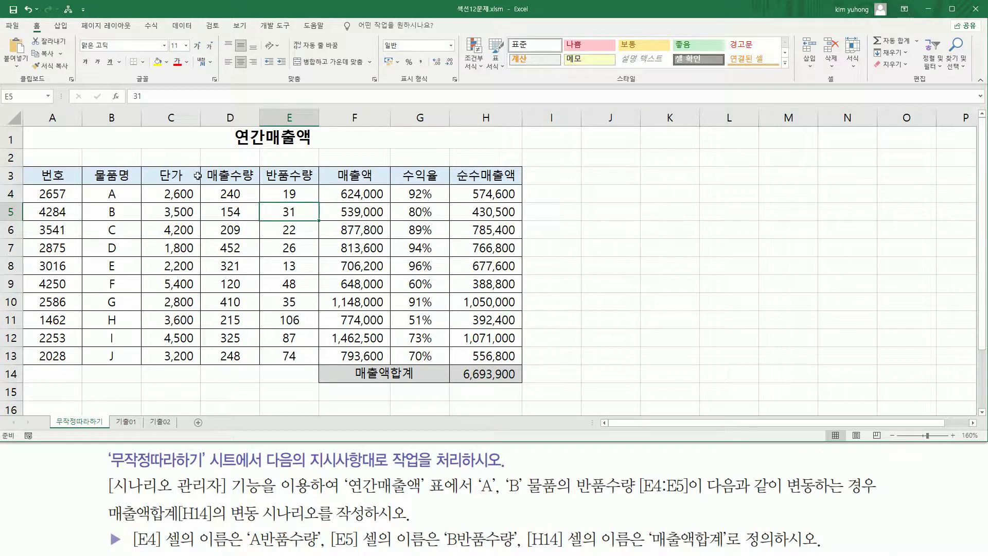
{"action": "left_click", "coordinate": [35, 95]}
{"action": "type", "text": "B반ㅍ"}
{"action": "type", "text": "품수량"}
{"action": "left_click", "coordinate": [622, 176]}
{"action": "left_click", "coordinate": [620, 208]}
{"action": "left_click", "coordinate": [605, 241]}
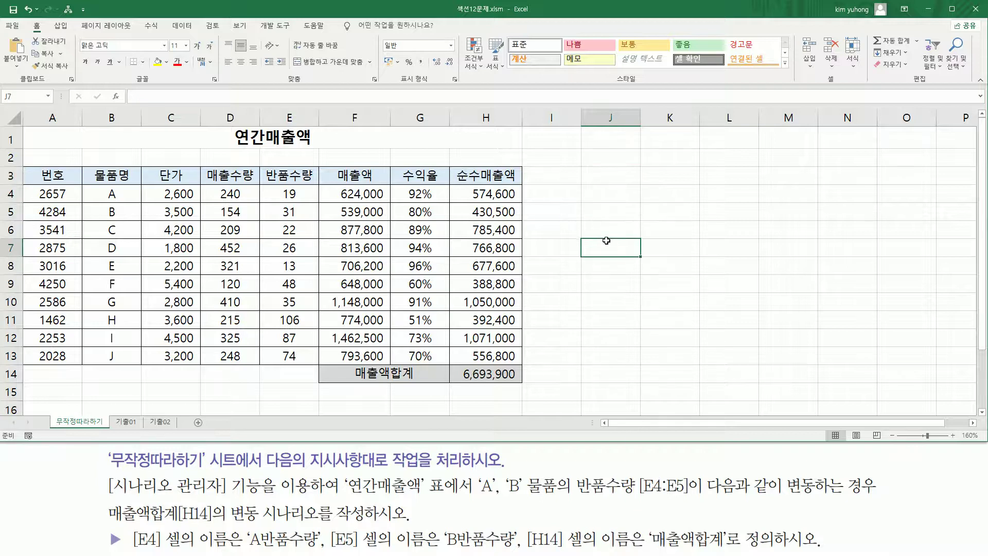
Define the name B반품수량 for cell E5, product B's return quantity.
{"action": "left_click", "coordinate": [288, 211]}
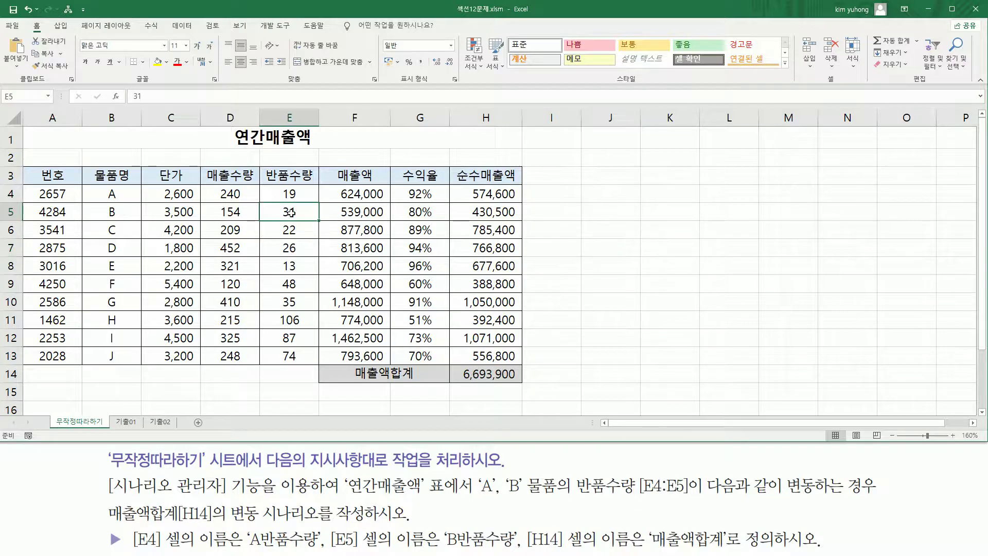
{"action": "left_click", "coordinate": [28, 97]}
{"action": "type", "text": "B반품수량"}
{"action": "key", "text": "Return"}
Define the name 매출액합계 for cell H14, the sales total.
{"action": "left_click", "coordinate": [488, 373]}
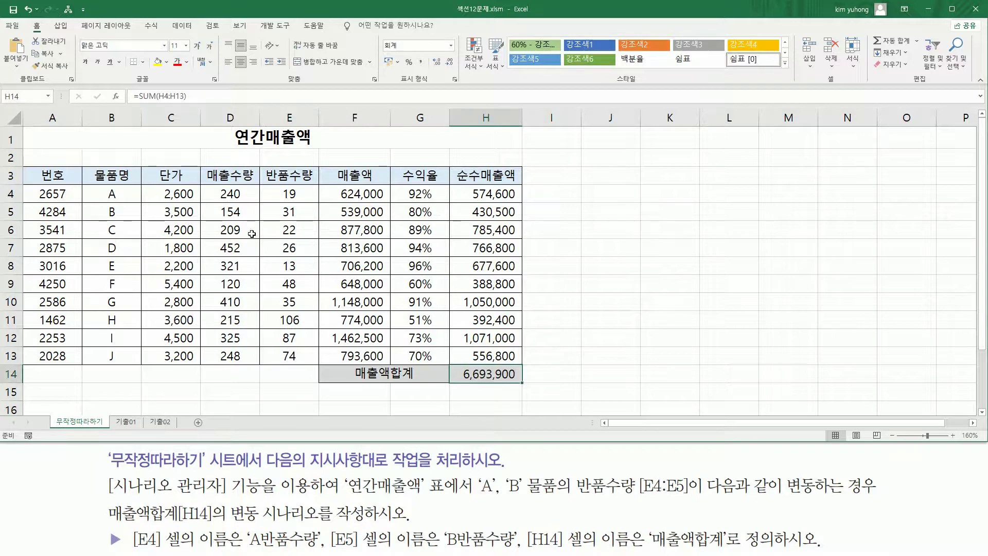
{"action": "left_click", "coordinate": [30, 96]}
{"action": "type", "text": "매출액"}
{"action": "type", "text": "합ㄱ"}
{"action": "key", "text": "Return"}
Check the names assigned to cells E4, E5 and H14 by selecting each cell in turn.
{"action": "left_click", "coordinate": [287, 193]}
{"action": "left_click_drag", "start_coordinate": [4, 101], "coordinate": [41, 101]}
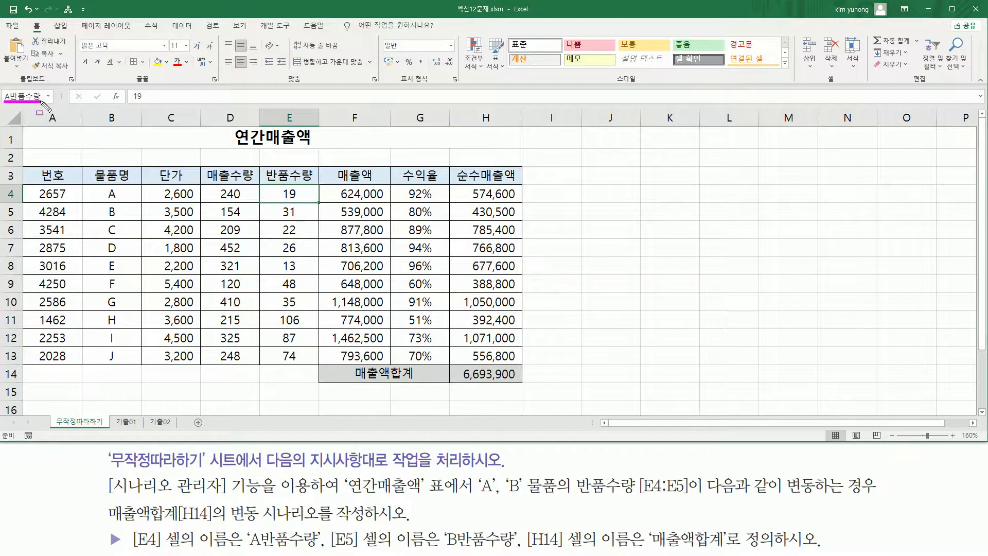
{"action": "left_click", "coordinate": [267, 209]}
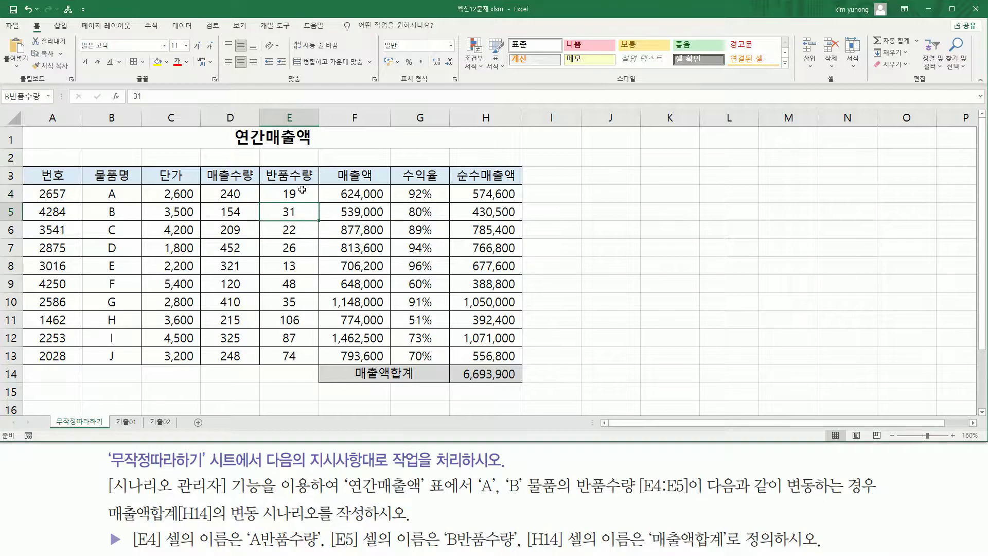
{"action": "left_click_drag", "start_coordinate": [3, 103], "coordinate": [49, 104]}
{"action": "left_click", "coordinate": [479, 375]}
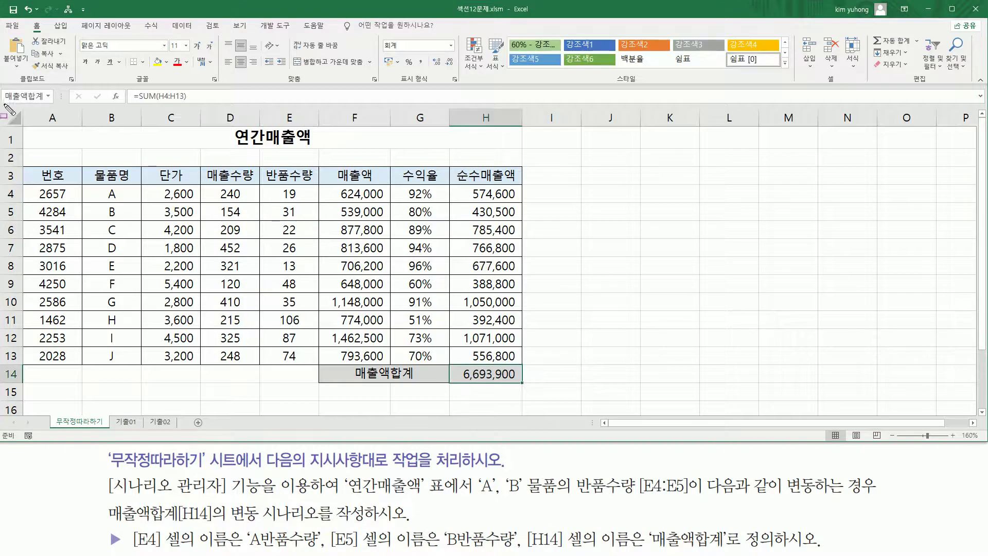
{"action": "left_click_drag", "start_coordinate": [2, 103], "coordinate": [49, 103]}
{"action": "key", "text": "Escape"}
{"action": "left_click", "coordinate": [305, 156]}
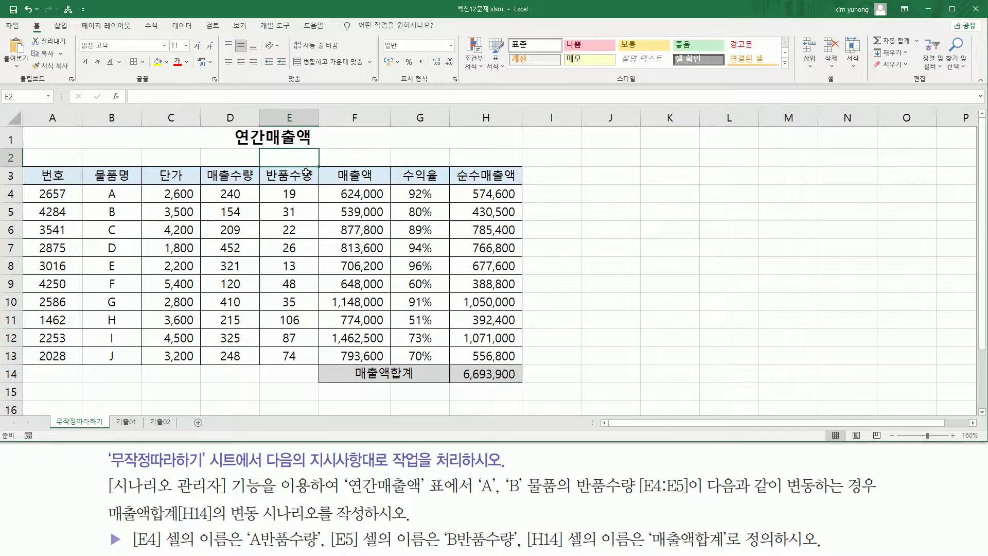
Open the Name Manager and review the workbook's defined names.
{"action": "left_click", "coordinate": [152, 27]}
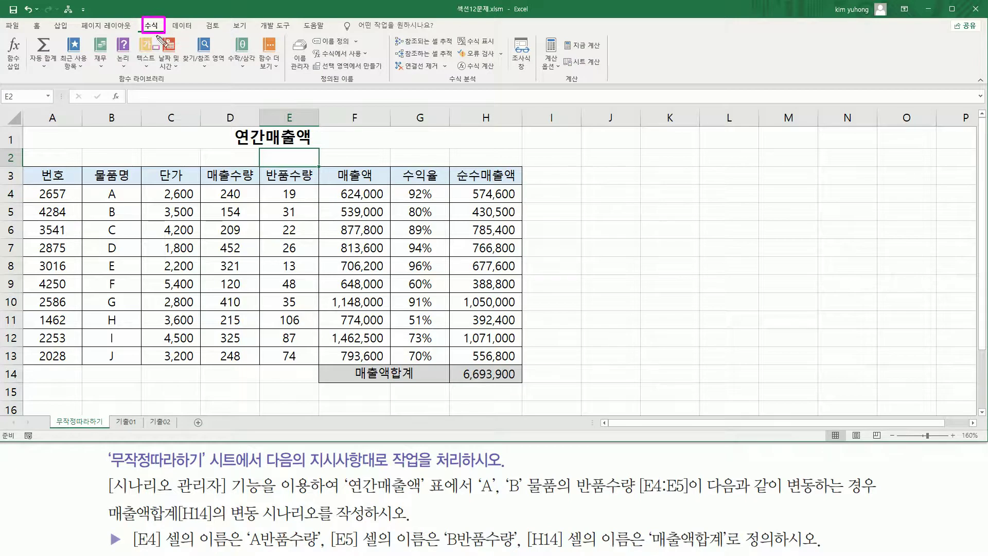
{"action": "left_click_drag", "start_coordinate": [287, 34], "coordinate": [312, 77]}
{"action": "key", "text": "Escape"}
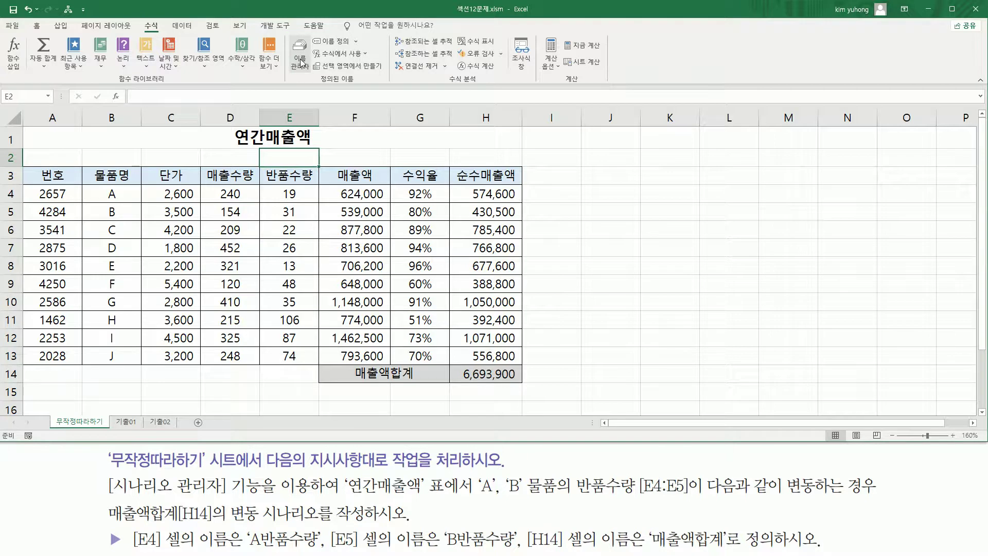
{"action": "left_click", "coordinate": [301, 63]}
{"action": "left_click_drag", "start_coordinate": [290, 115], "coordinate": [673, 132]}
{"action": "mouse_move", "coordinate": [547, 163]}
{"action": "left_mouse_down"}
{"action": "mouse_move", "coordinate": [617, 199]}
{"action": "mouse_move", "coordinate": [613, 216]}
{"action": "left_mouse_up"}
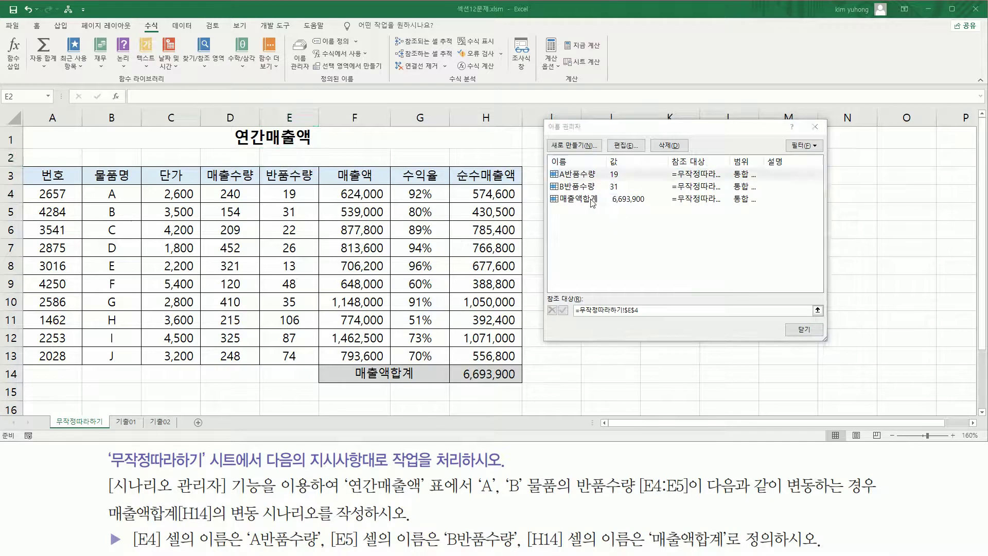
Examine the name and reference of the 매출액합계 definition in its edit dialog, then close the Name Manager.
{"action": "left_click", "coordinate": [596, 200]}
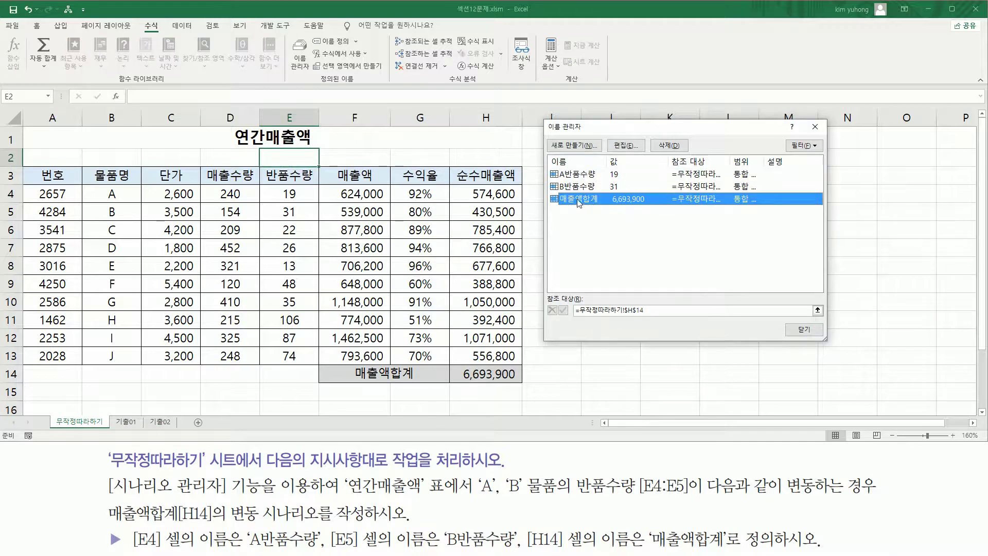
{"action": "left_click", "coordinate": [621, 145]}
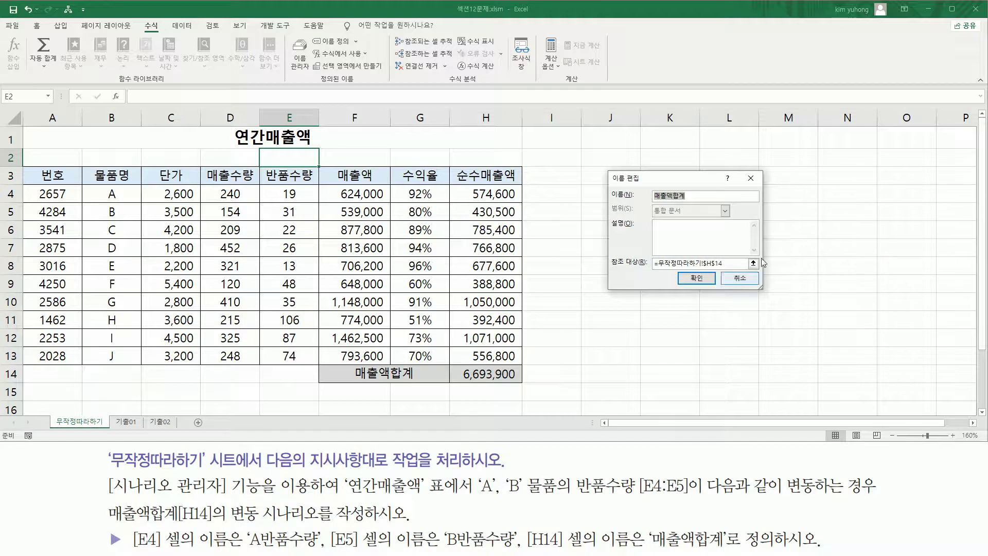
{"action": "key", "text": "End"}
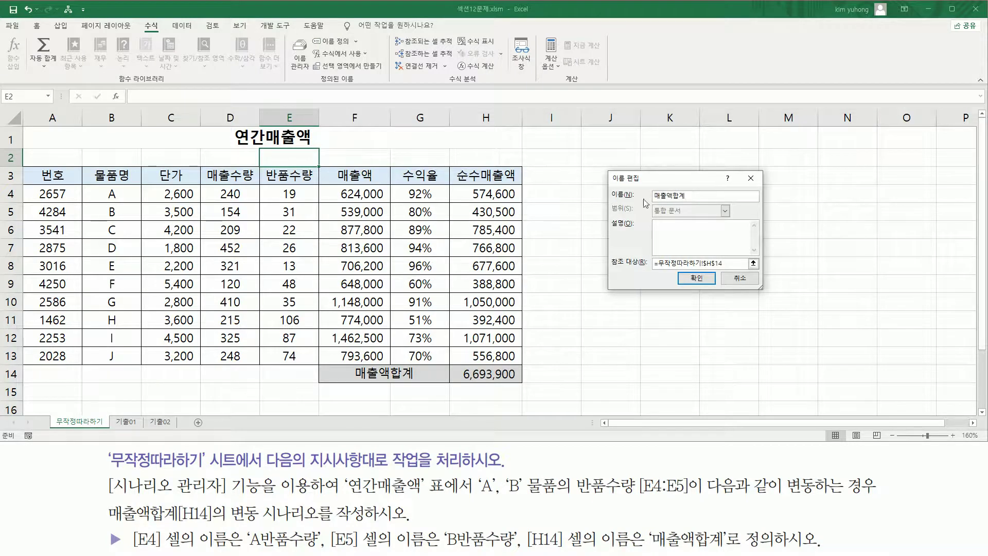
{"action": "left_click", "coordinate": [697, 278]}
{"action": "left_click_drag", "start_coordinate": [560, 205], "coordinate": [602, 205]}
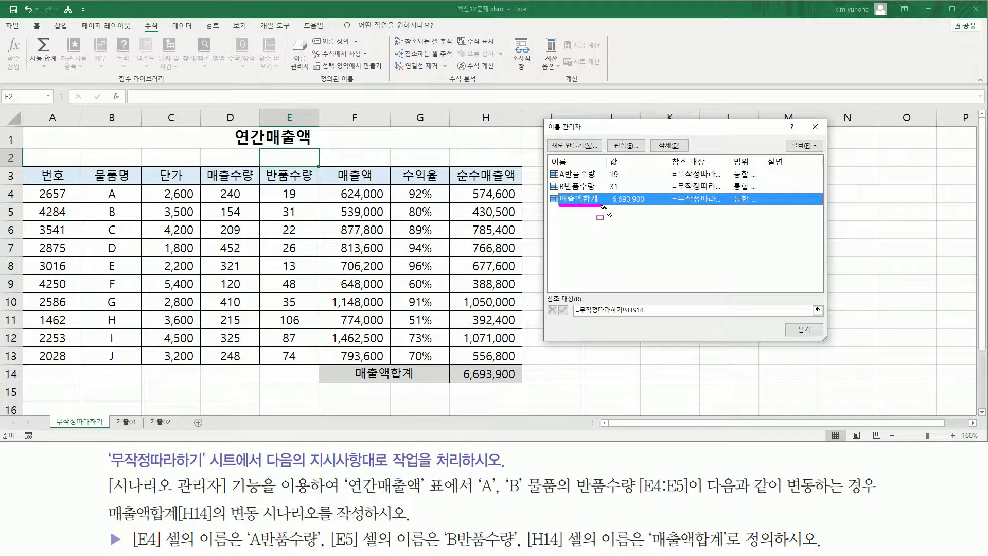
{"action": "left_click_drag", "start_coordinate": [784, 319], "coordinate": [822, 336]}
{"action": "key", "text": "Escape"}
{"action": "left_click", "coordinate": [805, 331]}
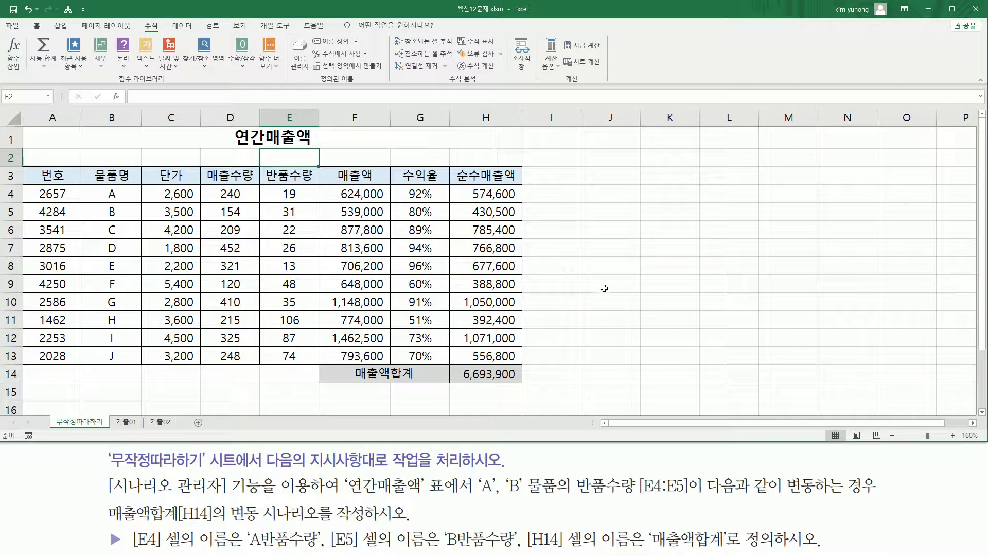
{"action": "left_click_drag", "start_coordinate": [141, 14], "coordinate": [165, 35]}
{"action": "left_click_drag", "start_coordinate": [285, 29], "coordinate": [314, 77]}
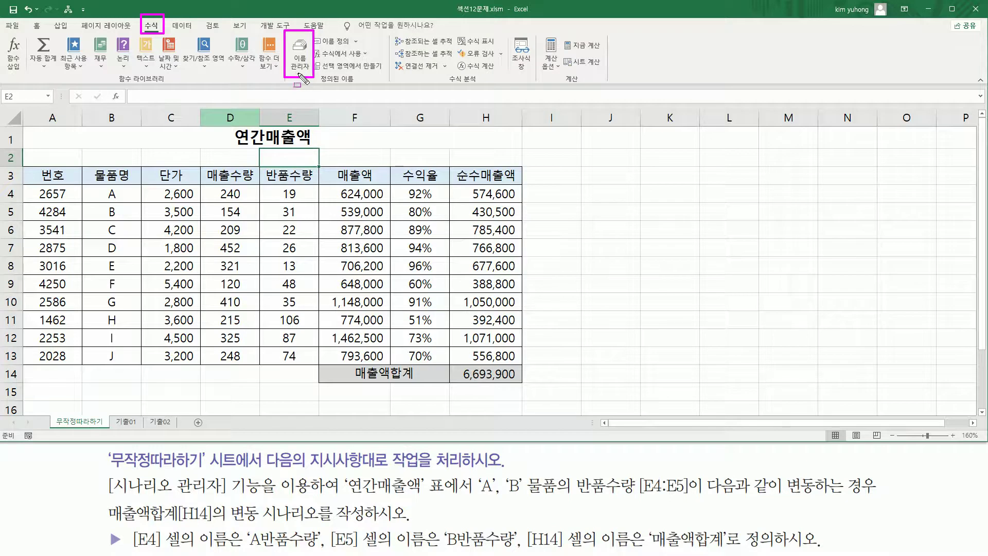
{"action": "key", "text": "Escape"}
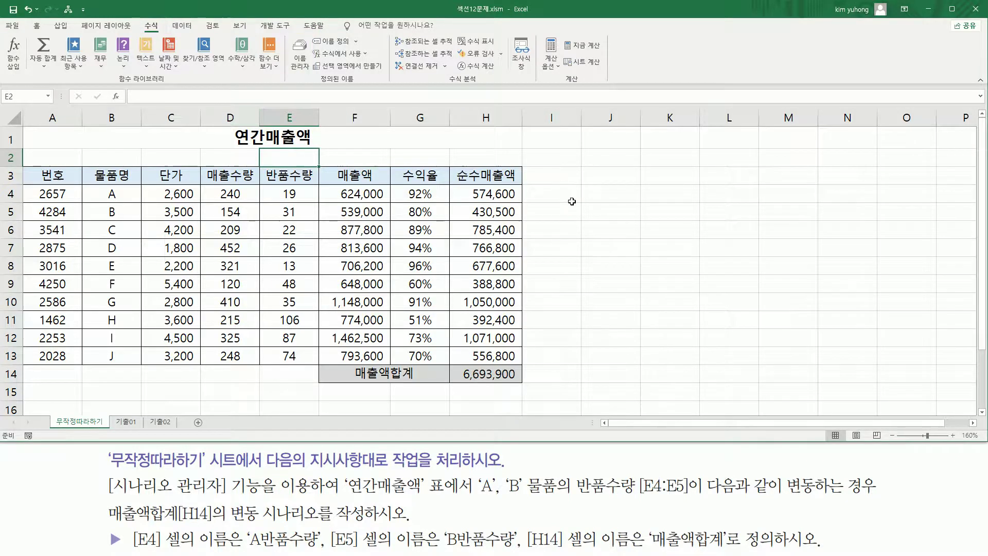
{"action": "left_click", "coordinate": [565, 212]}
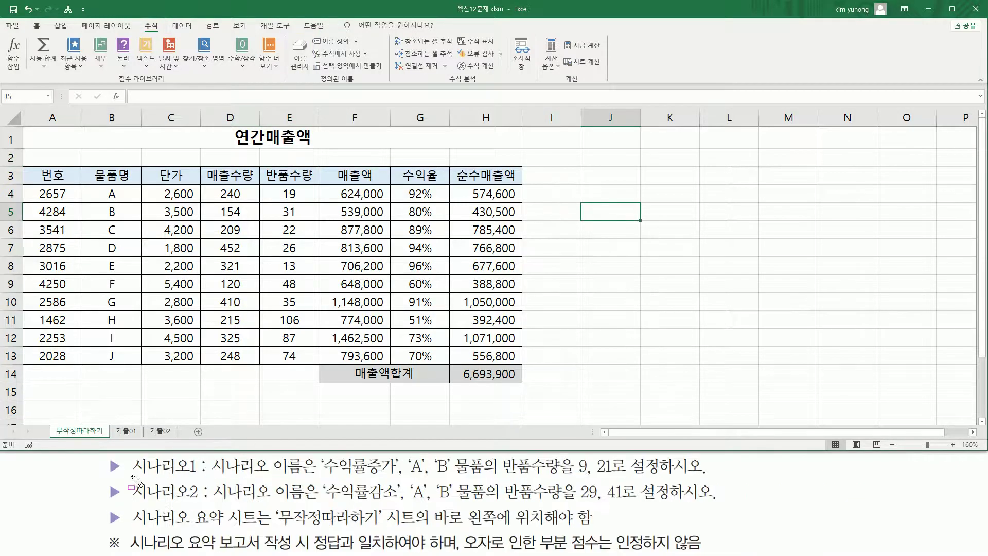
{"action": "left_click_drag", "start_coordinate": [131, 476], "coordinate": [203, 476]}
{"action": "left_click_drag", "start_coordinate": [131, 501], "coordinate": [206, 499]}
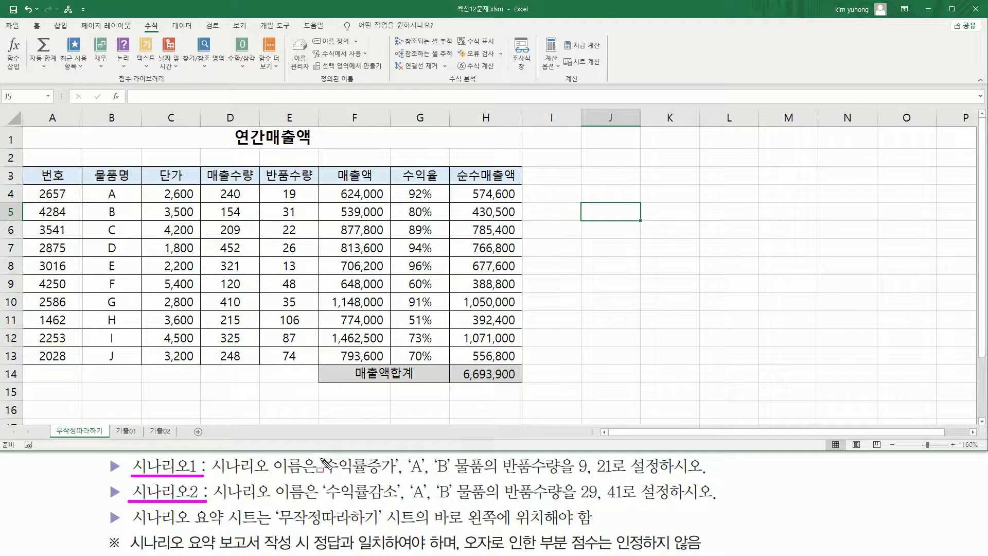
{"action": "left_click_drag", "start_coordinate": [322, 456], "coordinate": [401, 501]}
{"action": "mouse_move", "coordinate": [408, 455]}
{"action": "left_mouse_down"}
{"action": "mouse_move", "coordinate": [481, 497]}
{"action": "mouse_move", "coordinate": [565, 504]}
{"action": "mouse_move", "coordinate": [618, 476]}
{"action": "mouse_move", "coordinate": [615, 500]}
{"action": "mouse_move", "coordinate": [625, 500]}
{"action": "left_mouse_up"}
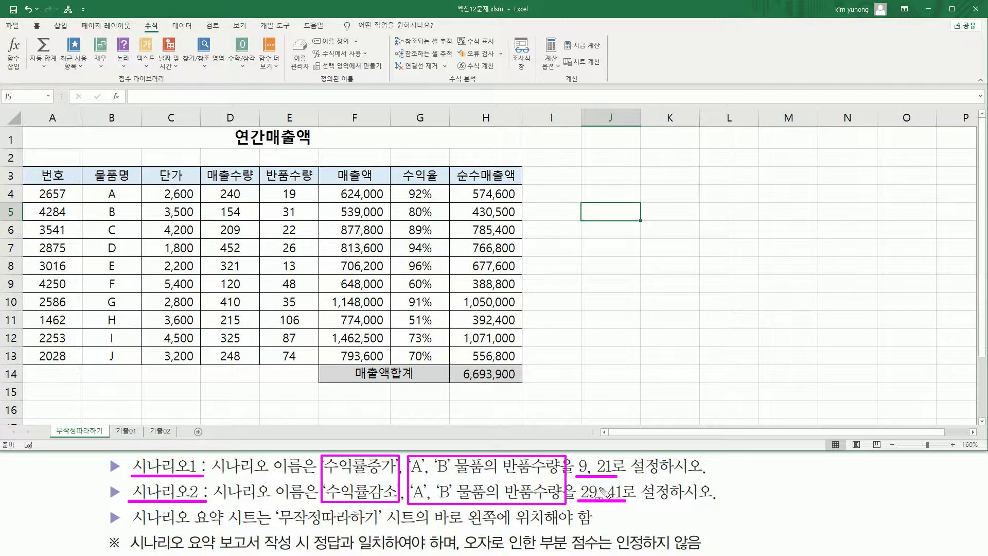
{"action": "key", "text": "Escape"}
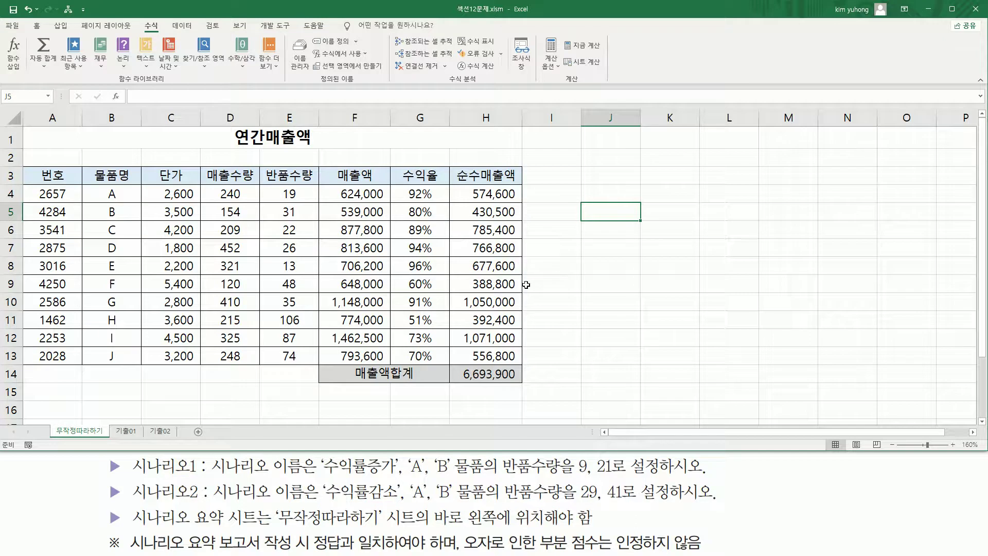
Open the Scenario Manager from the what-if analysis tools and move its dialog clear of the table.
{"action": "left_click", "coordinate": [182, 27]}
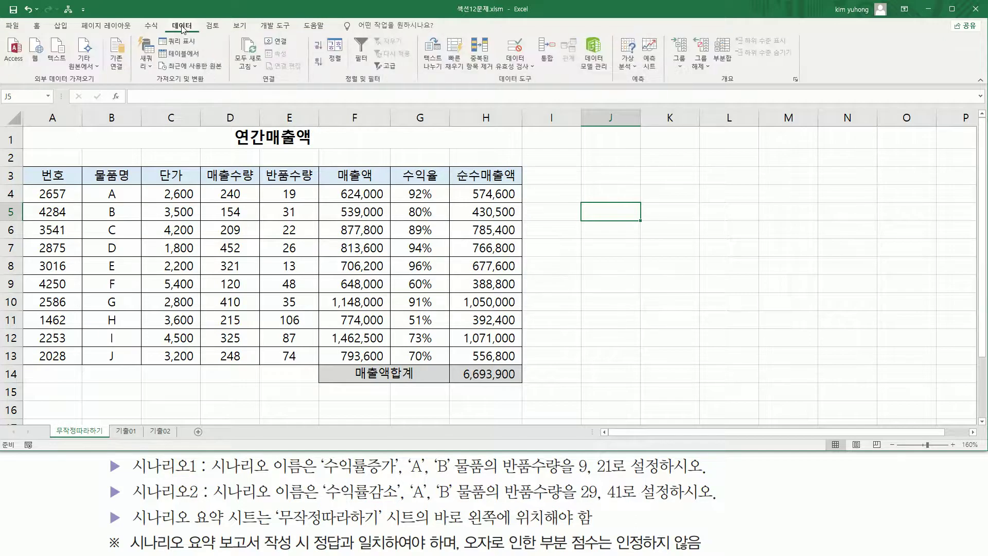
{"action": "left_click", "coordinate": [628, 66]}
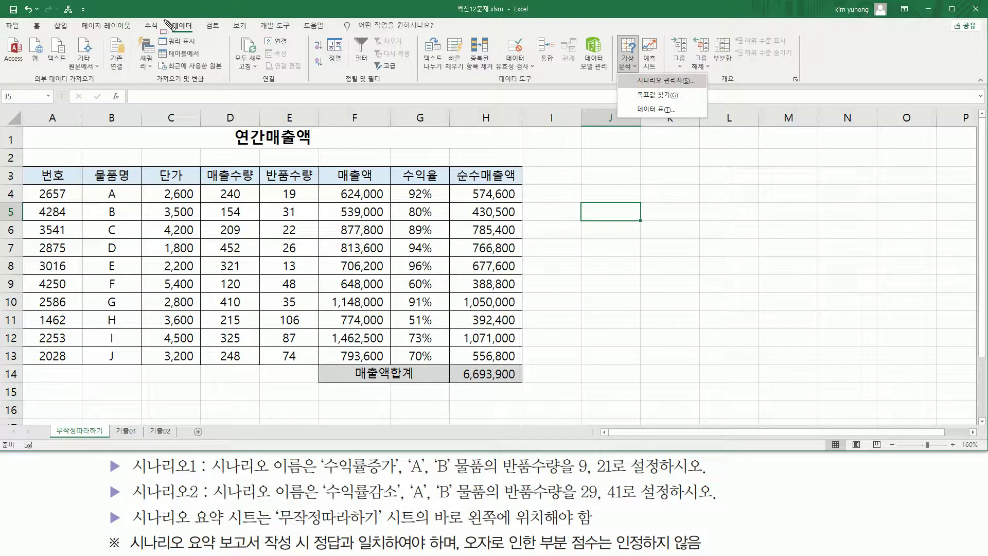
{"action": "left_click_drag", "start_coordinate": [179, 26], "coordinate": [199, 34]}
{"action": "mouse_move", "coordinate": [615, 33]}
{"action": "left_mouse_down"}
{"action": "mouse_move", "coordinate": [627, 73]}
{"action": "mouse_move", "coordinate": [699, 88]}
{"action": "left_mouse_up"}
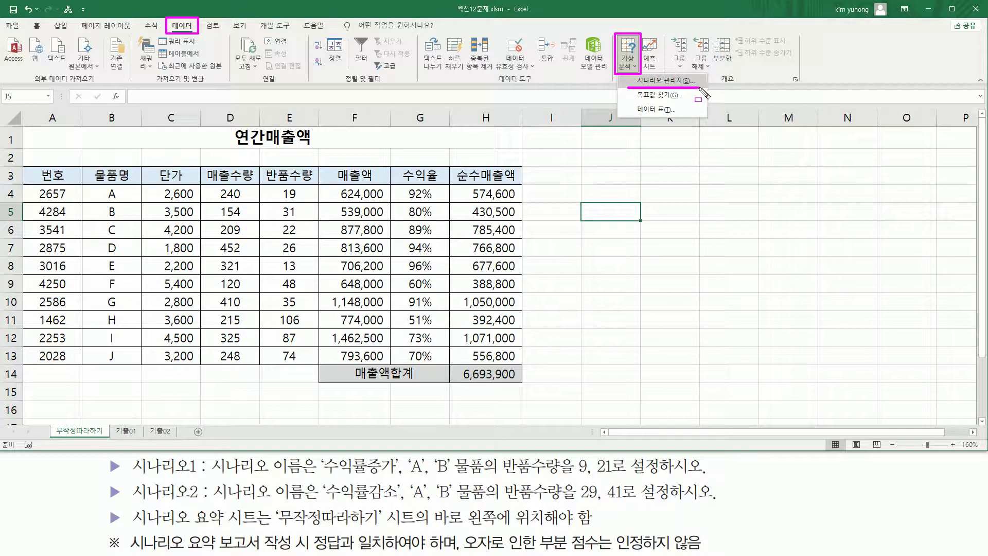
{"action": "key", "text": "Escape"}
{"action": "left_click", "coordinate": [628, 58]}
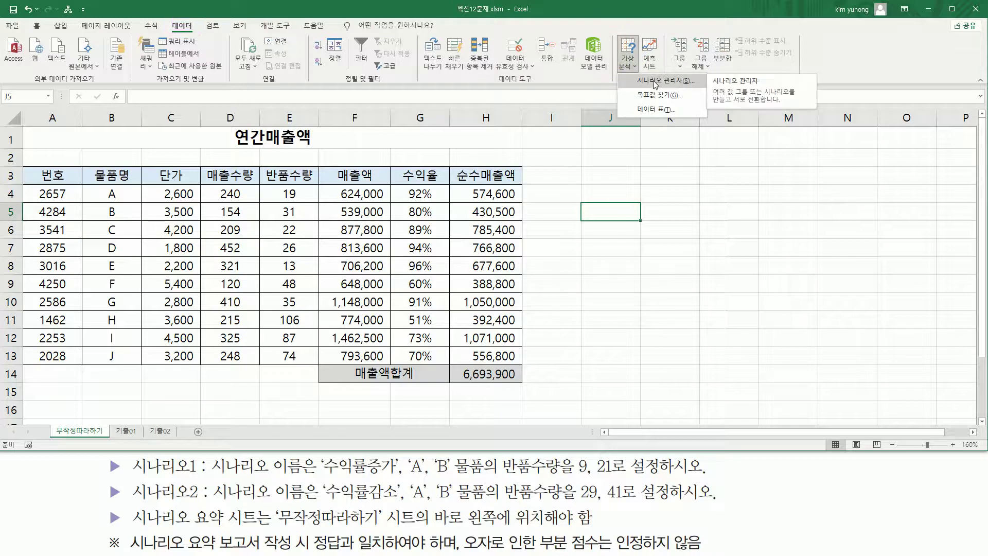
{"action": "left_click", "coordinate": [655, 82]}
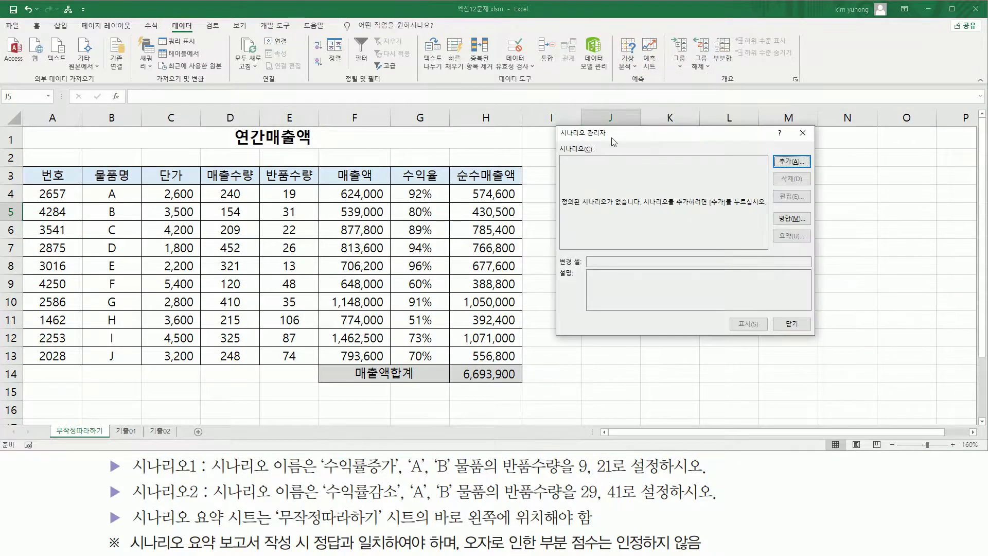
{"action": "left_click_drag", "start_coordinate": [613, 141], "coordinate": [608, 173]}
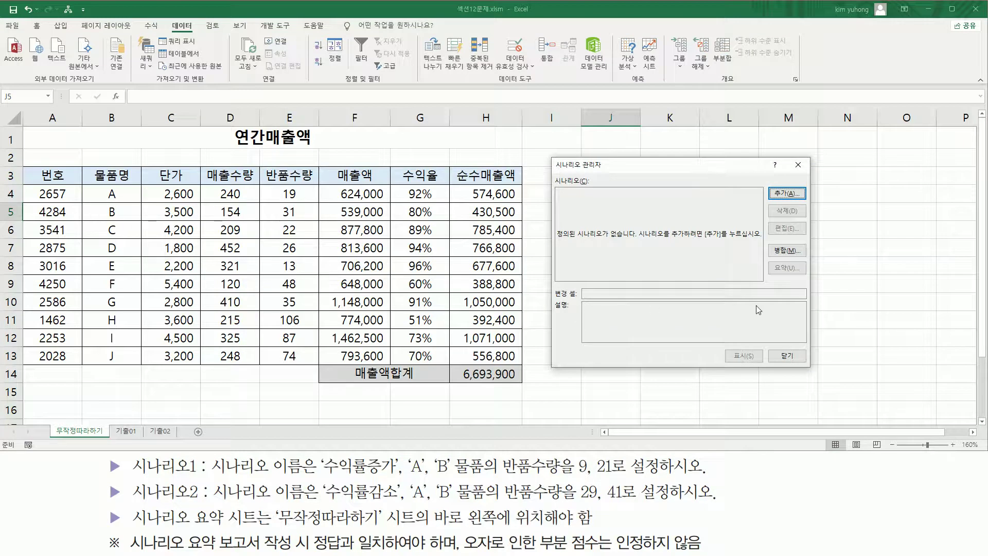
Start adding a new scenario and name it 수익률증가.
{"action": "key", "text": "ctrl+shift+d"}
{"action": "left_click_drag", "start_coordinate": [765, 182], "coordinate": [805, 215]}
{"action": "key", "text": "Escape"}
{"action": "left_click", "coordinate": [786, 194]}
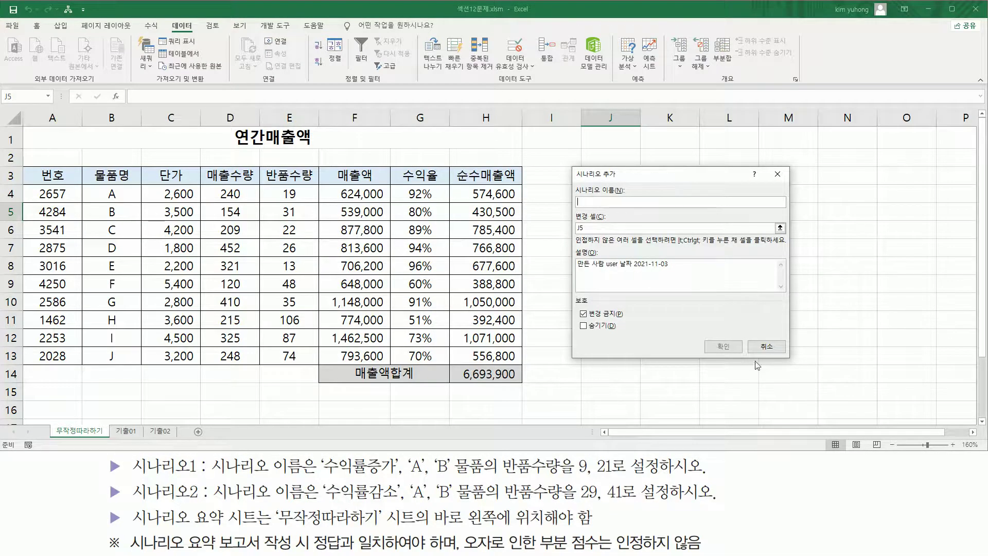
{"action": "key", "text": "ctrl+shift+d"}
{"action": "left_click_drag", "start_coordinate": [572, 183], "coordinate": [636, 210]}
{"action": "key", "text": "Escape"}
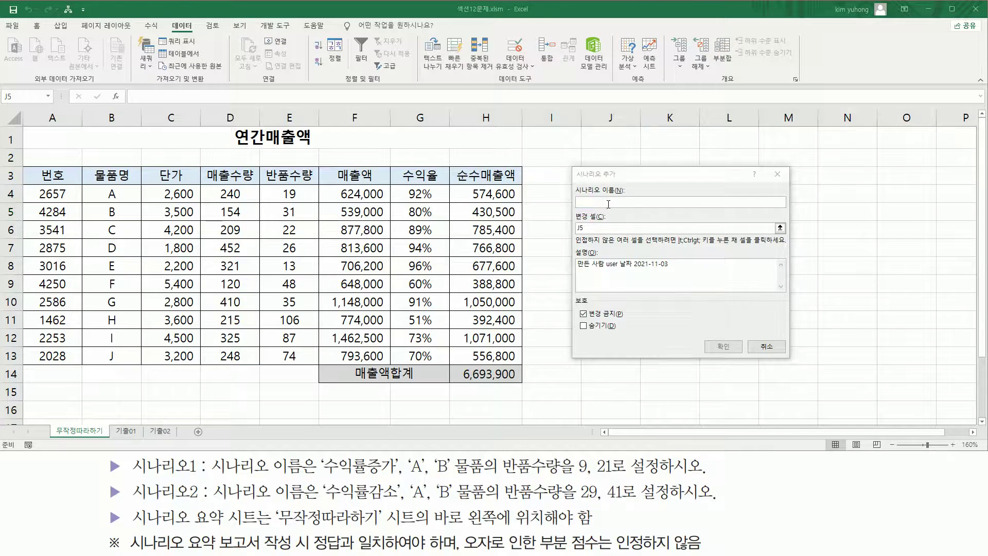
{"action": "left_click_drag", "start_coordinate": [319, 475], "coordinate": [398, 474]}
{"action": "key", "text": "Escape"}
{"action": "left_click", "coordinate": [610, 202]}
{"action": "type", "text": "수익률증가"}
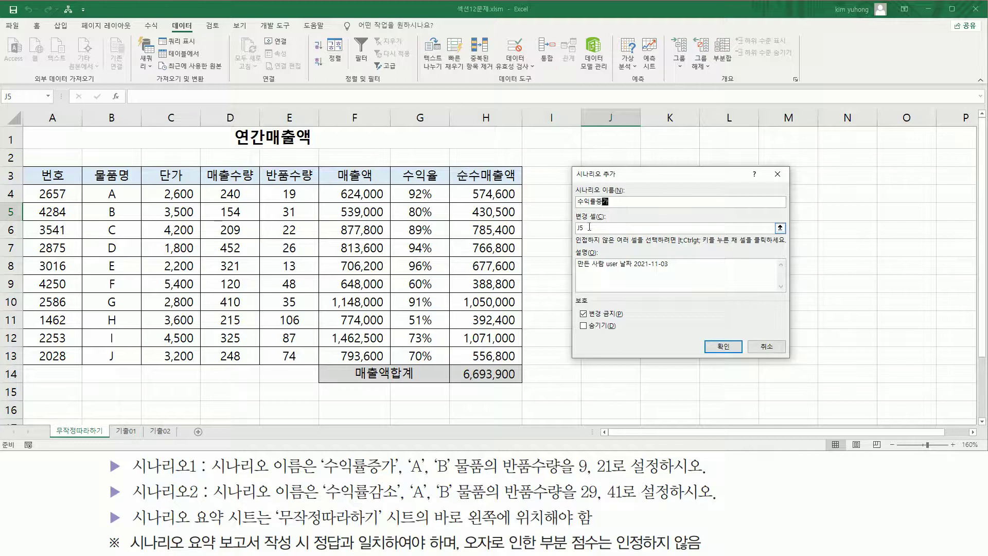
Set the changing cells of the 수익률증가 scenario to E4:E5 and continue to its values.
{"action": "left_click", "coordinate": [615, 230]}
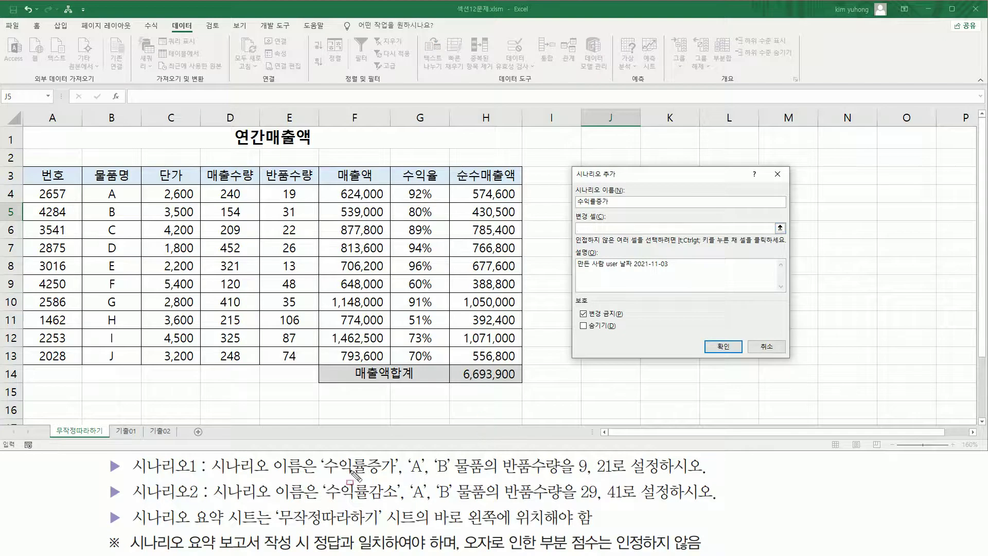
{"action": "left_click_drag", "start_coordinate": [321, 477], "coordinate": [621, 478]}
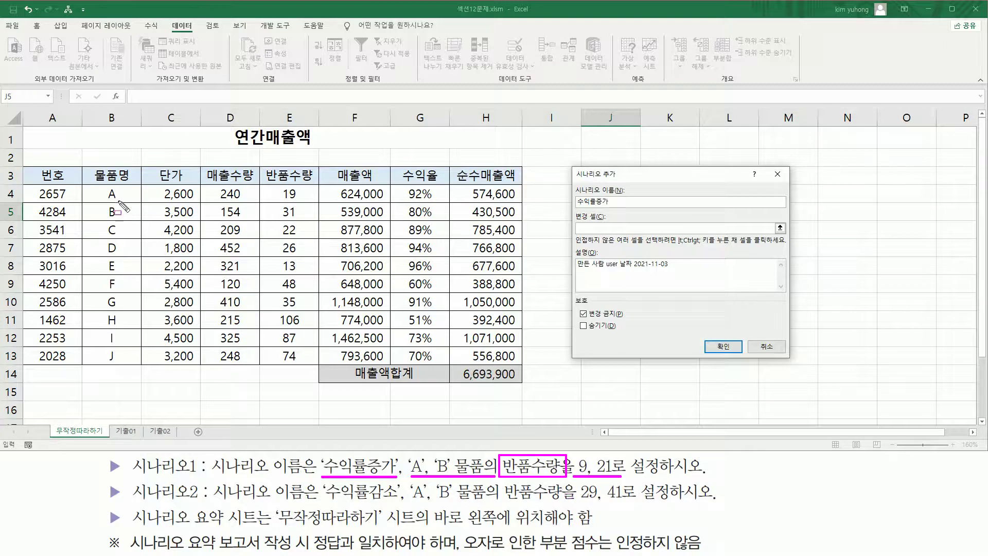
{"action": "left_click_drag", "start_coordinate": [276, 186], "coordinate": [304, 222]}
{"action": "key", "text": "Escape"}
{"action": "left_click", "coordinate": [589, 227]}
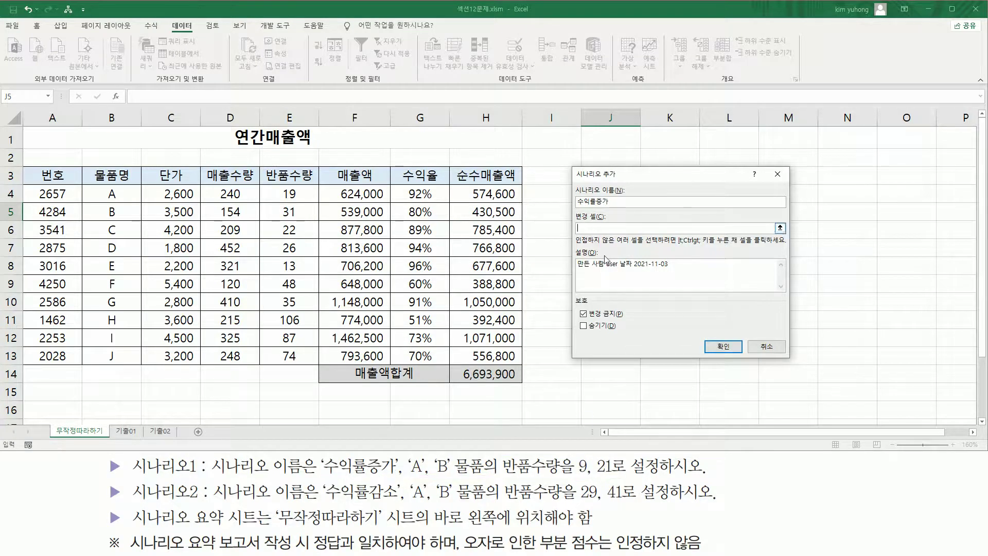
{"action": "left_click_drag", "start_coordinate": [294, 194], "coordinate": [302, 208]}
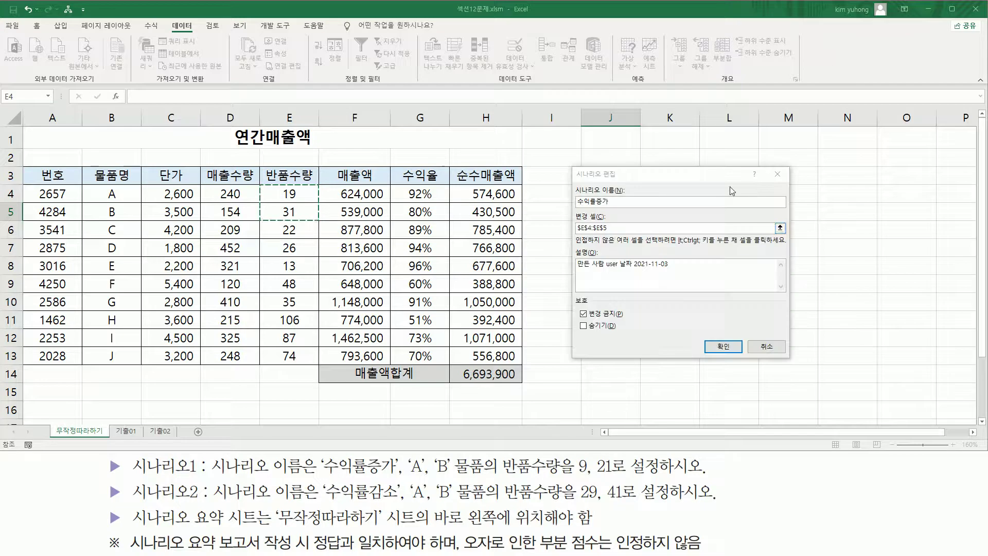
{"action": "left_click_drag", "start_coordinate": [573, 234], "coordinate": [613, 234]}
{"action": "left_click_drag", "start_coordinate": [572, 221], "coordinate": [609, 234]}
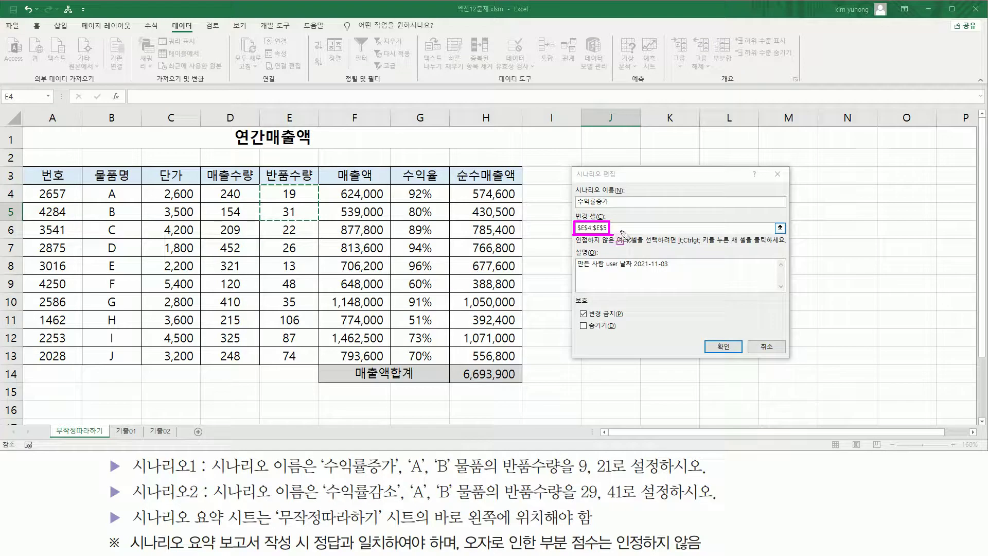
{"action": "left_click_drag", "start_coordinate": [702, 336], "coordinate": [736, 359]}
{"action": "left_click", "coordinate": [723, 347]}
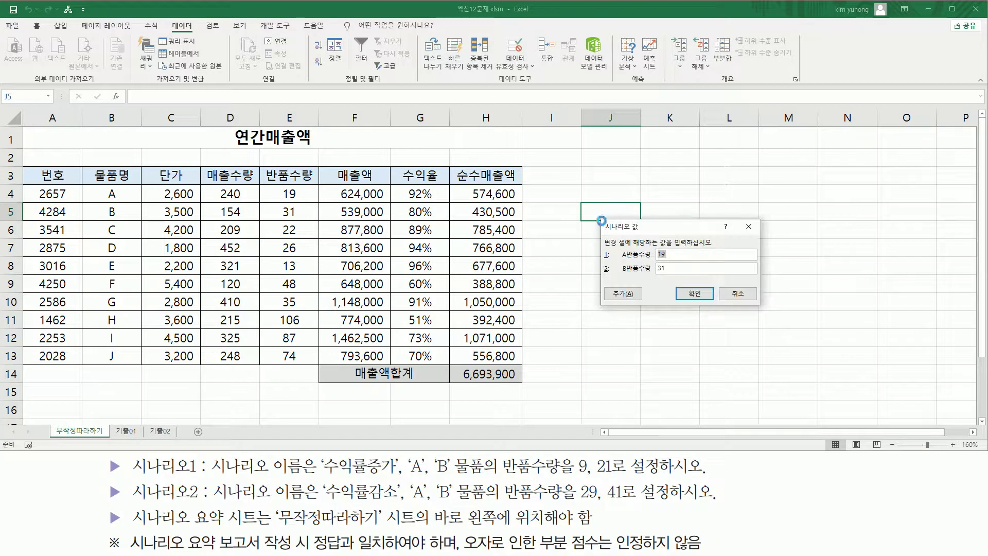
Give the 수익률증가 scenario the values 9 for A반품수량 and 21 for B반품수량, and proceed to add another scenario.
{"action": "mouse_move", "coordinate": [602, 215]}
{"action": "left_mouse_down"}
{"action": "mouse_move", "coordinate": [657, 301]}
{"action": "mouse_move", "coordinate": [762, 305]}
{"action": "left_mouse_up"}
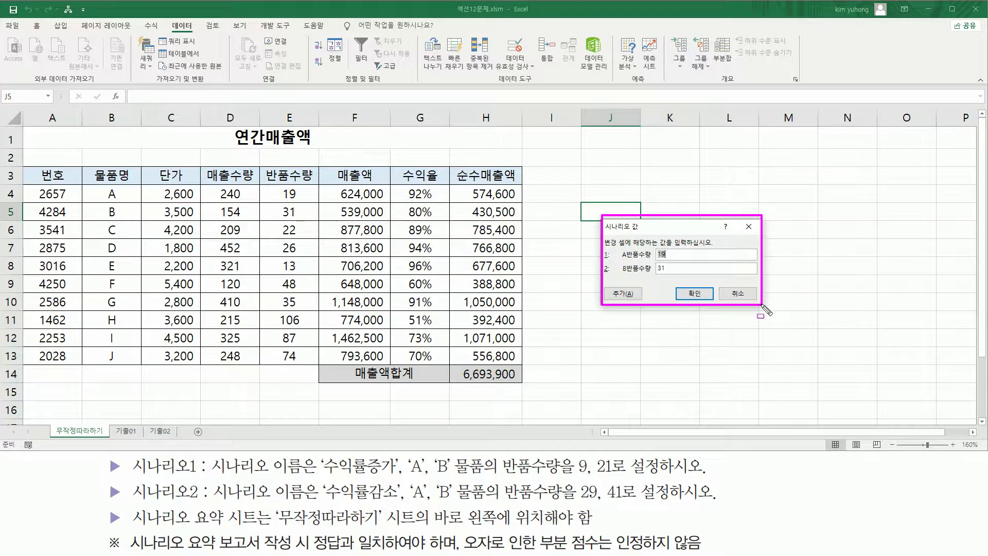
{"action": "key", "text": "Escape"}
{"action": "left_click", "coordinate": [691, 251]}
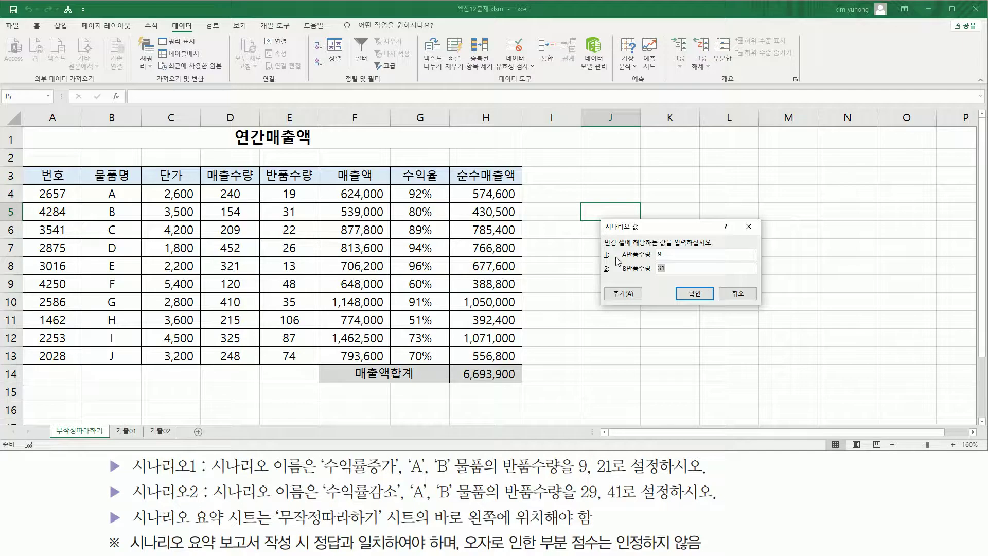
{"action": "type", "text": "21"}
{"action": "left_click_drag", "start_coordinate": [651, 246], "coordinate": [675, 277]}
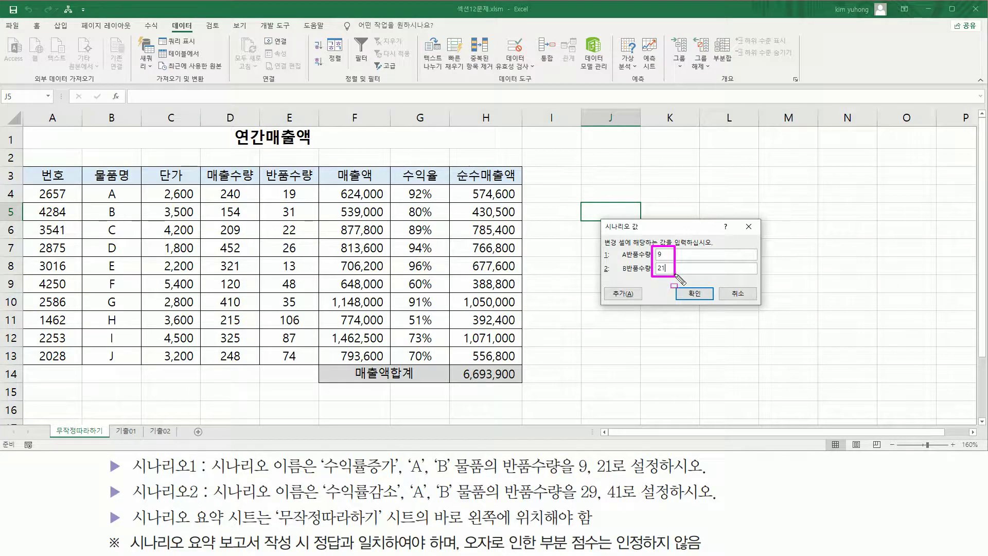
{"action": "left_click_drag", "start_coordinate": [604, 282], "coordinate": [643, 305]}
{"action": "left_click", "coordinate": [624, 293]}
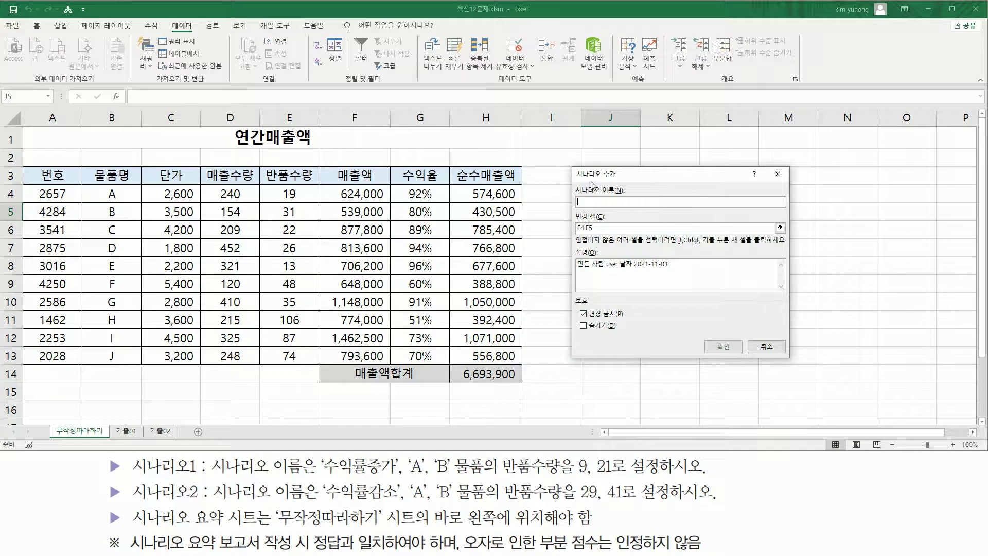
Name the second scenario 수익률감소 and accept E4:E5 as its changing cells.
{"action": "left_click_drag", "start_coordinate": [575, 179], "coordinate": [619, 179]}
{"action": "key", "text": "Escape"}
{"action": "type", "text": "수익률감소"}
{"action": "left_click", "coordinate": [606, 228]}
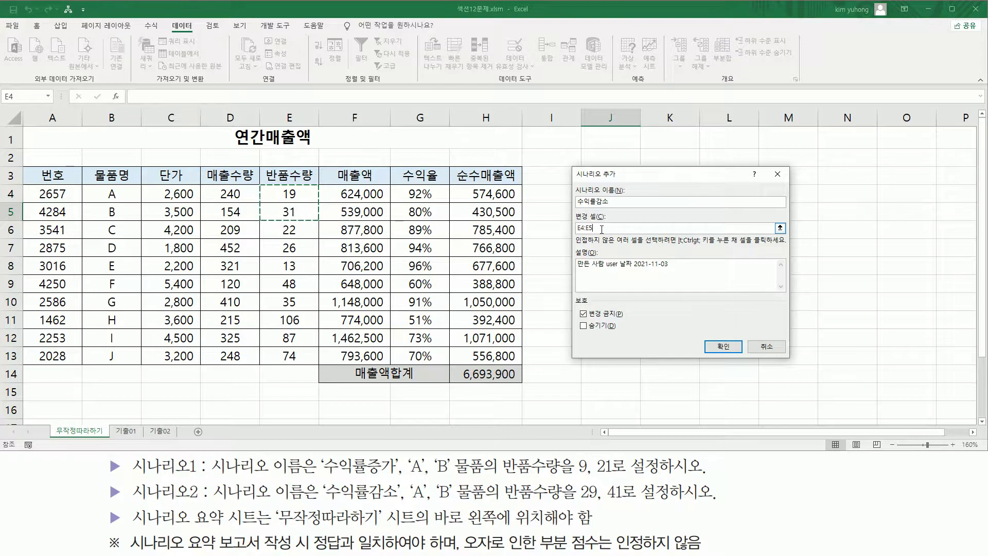
{"action": "left_click", "coordinate": [723, 346]}
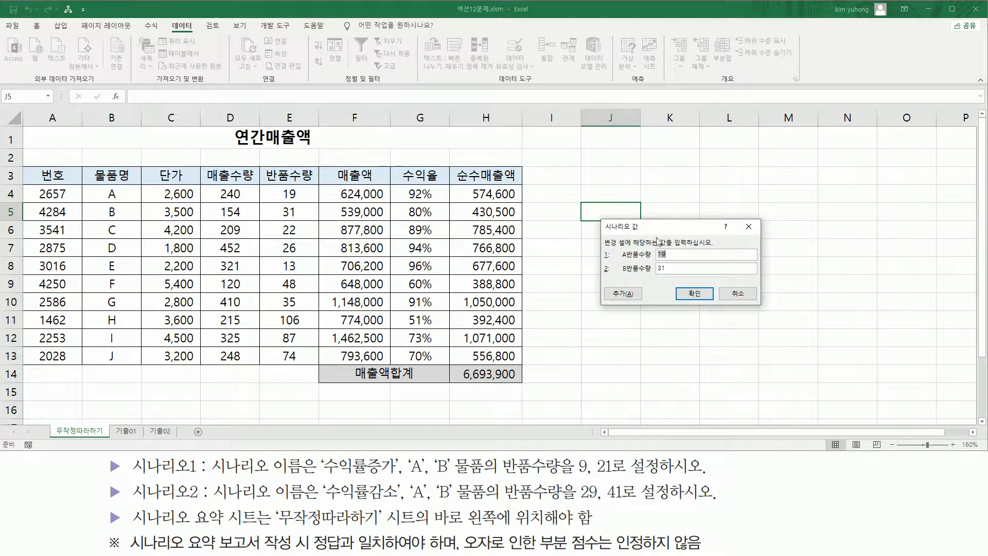
Set the 수익률감소 values to 29 for A반품수량 and 41 for B반품수량, and return to the scenario list.
{"action": "left_click_drag", "start_coordinate": [655, 243], "coordinate": [673, 276]}
{"action": "left_click_drag", "start_coordinate": [274, 186], "coordinate": [308, 226]}
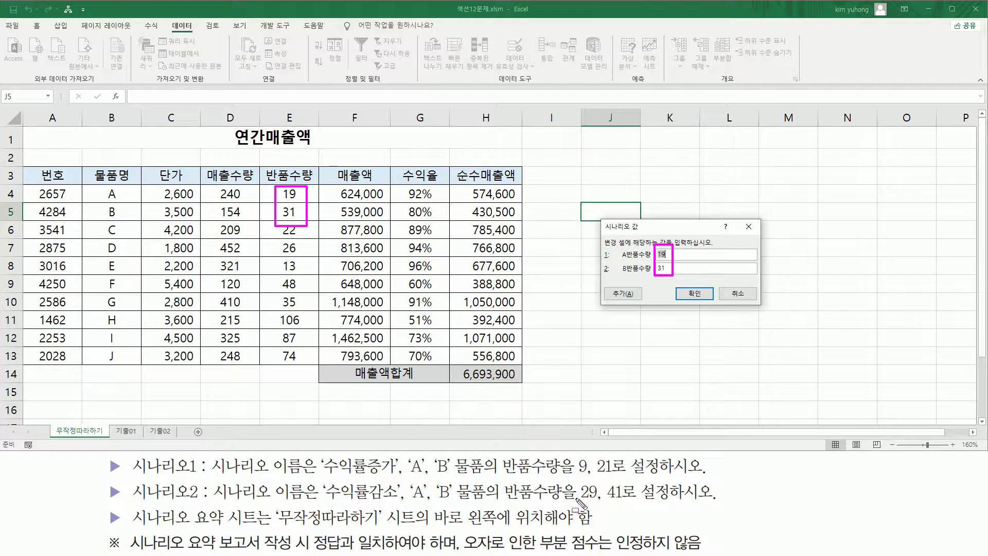
{"action": "left_click_drag", "start_coordinate": [577, 505], "coordinate": [627, 504]}
{"action": "key", "text": "Escape"}
{"action": "left_click", "coordinate": [679, 252]}
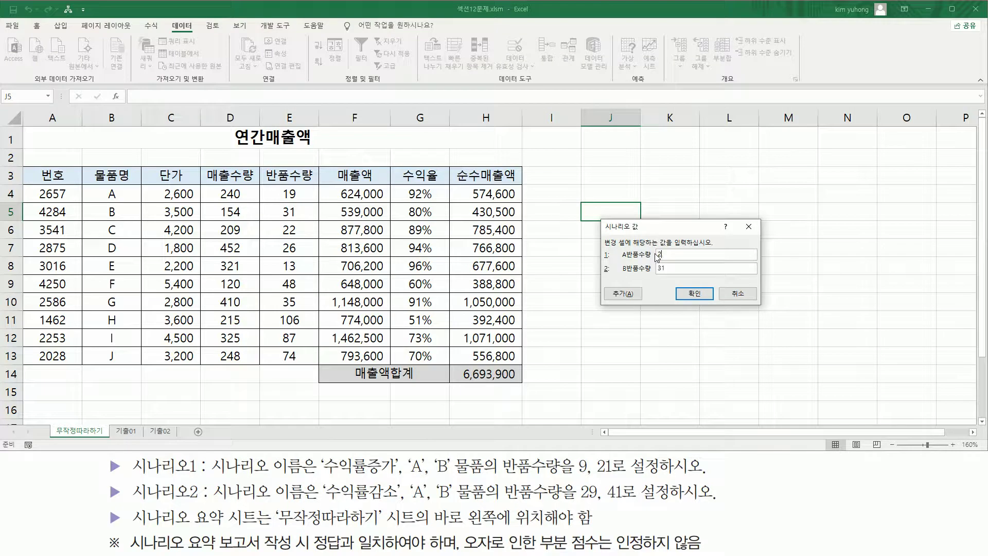
{"action": "key", "text": "Tab"}
{"action": "left_click", "coordinate": [695, 296]}
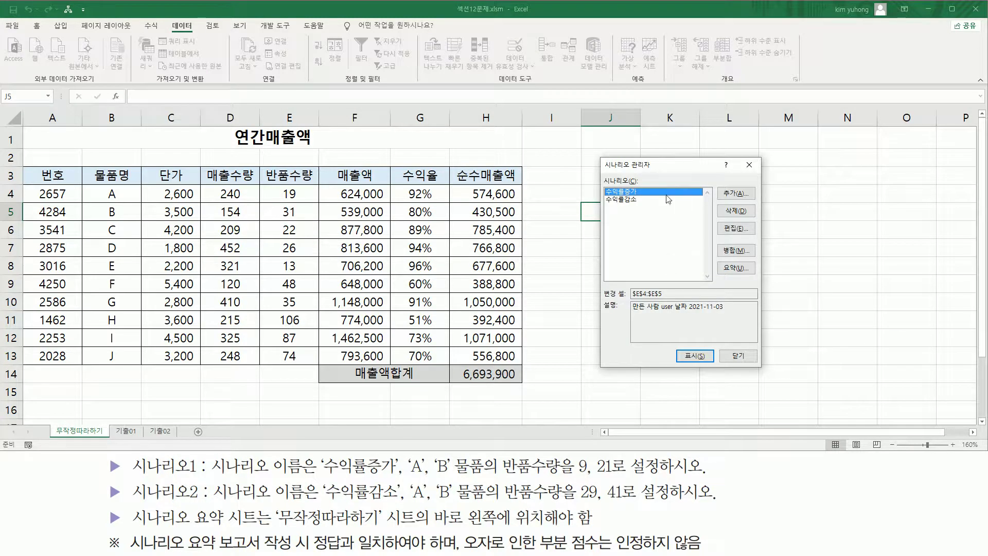
{"action": "left_click_drag", "start_coordinate": [601, 184], "coordinate": [644, 206]}
{"action": "key", "text": "ctrl+2"}
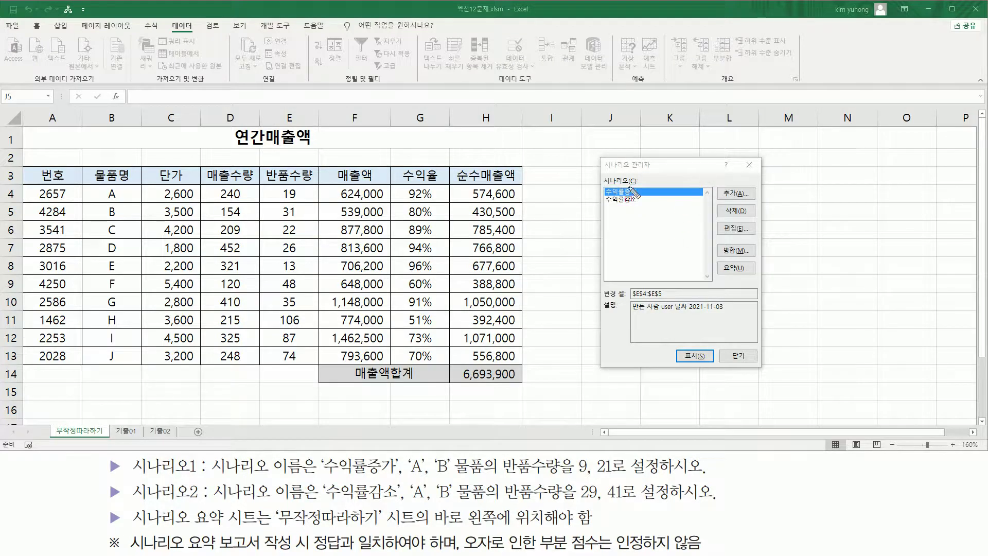
{"action": "left_click_drag", "start_coordinate": [718, 183], "coordinate": [757, 202]}
{"action": "key", "text": "Escape"}
Open the 수익률감소 scenario for editing and check its name and changing cells.
{"action": "left_click", "coordinate": [634, 199]}
{"action": "mouse_move", "coordinate": [717, 202]}
{"action": "left_mouse_down"}
{"action": "mouse_move", "coordinate": [758, 218]}
{"action": "mouse_move", "coordinate": [757, 238]}
{"action": "left_mouse_up"}
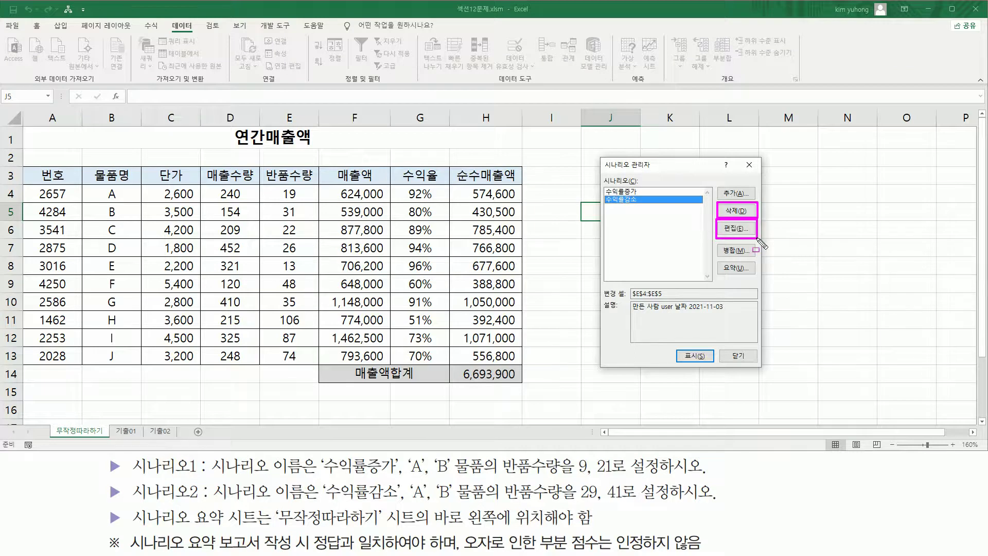
{"action": "key", "text": "Escape"}
{"action": "left_click", "coordinate": [630, 201]}
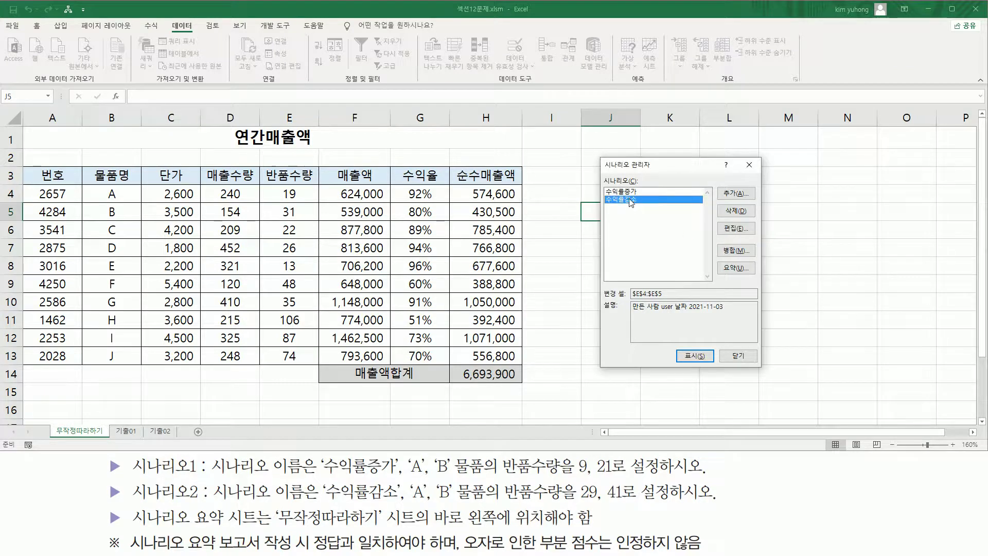
{"action": "left_click", "coordinate": [738, 230]}
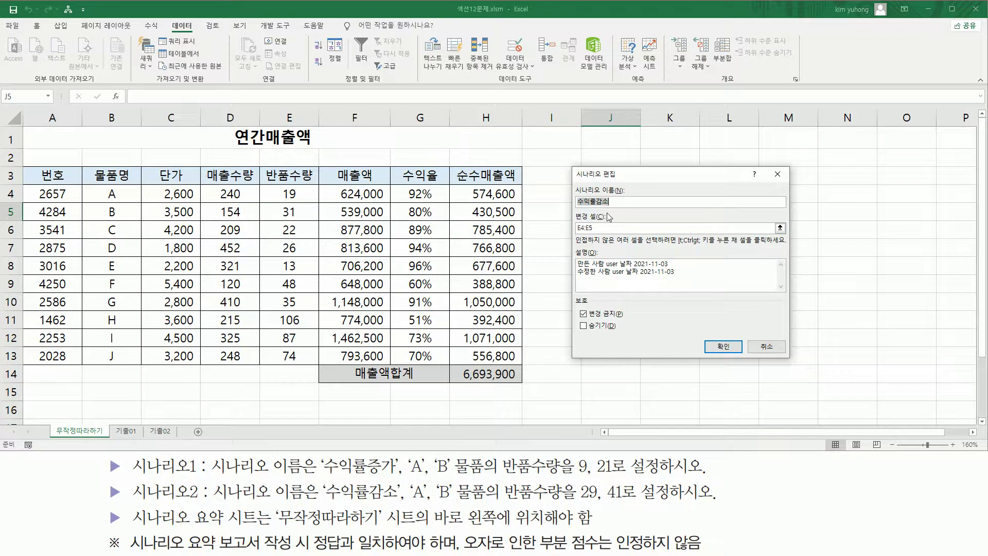
{"action": "left_click", "coordinate": [622, 200]}
{"action": "left_click", "coordinate": [609, 226]}
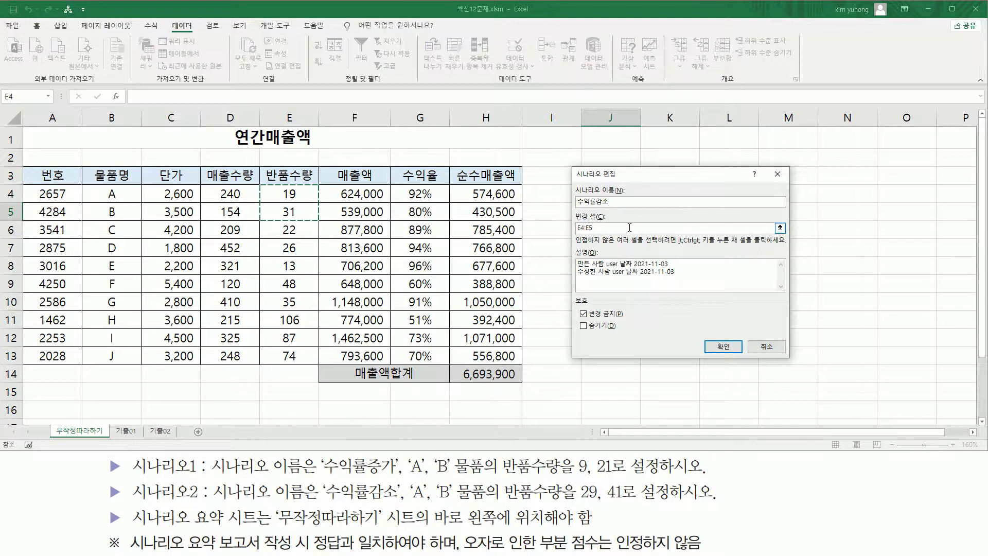
Check the values of the 수익률감소 scenario against the task text and return to the scenario list.
{"action": "left_click", "coordinate": [719, 347]}
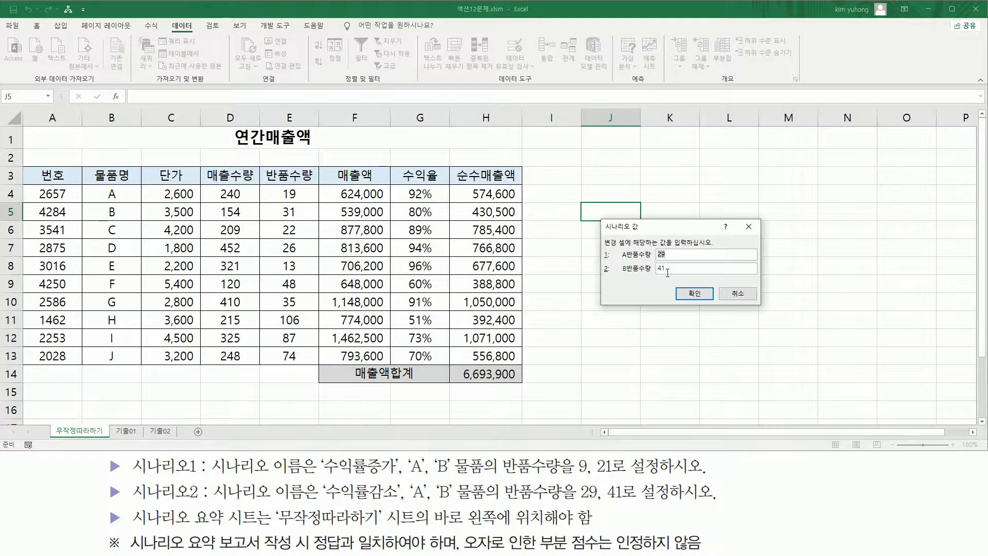
{"action": "key", "text": "ctrl+2"}
{"action": "left_click_drag", "start_coordinate": [653, 247], "coordinate": [671, 276]}
{"action": "left_click_drag", "start_coordinate": [578, 499], "coordinate": [636, 500]}
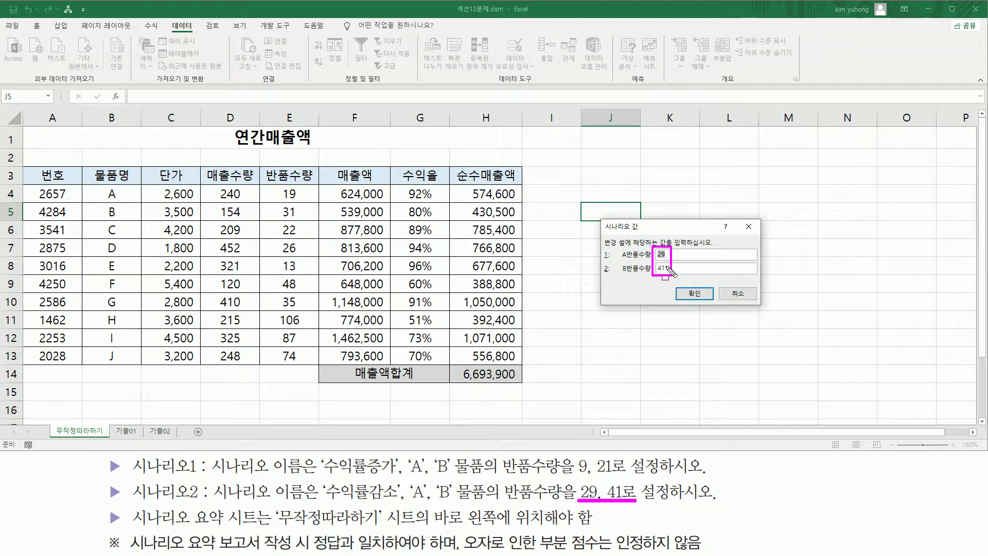
{"action": "left_click_drag", "start_coordinate": [674, 280], "coordinate": [704, 303]}
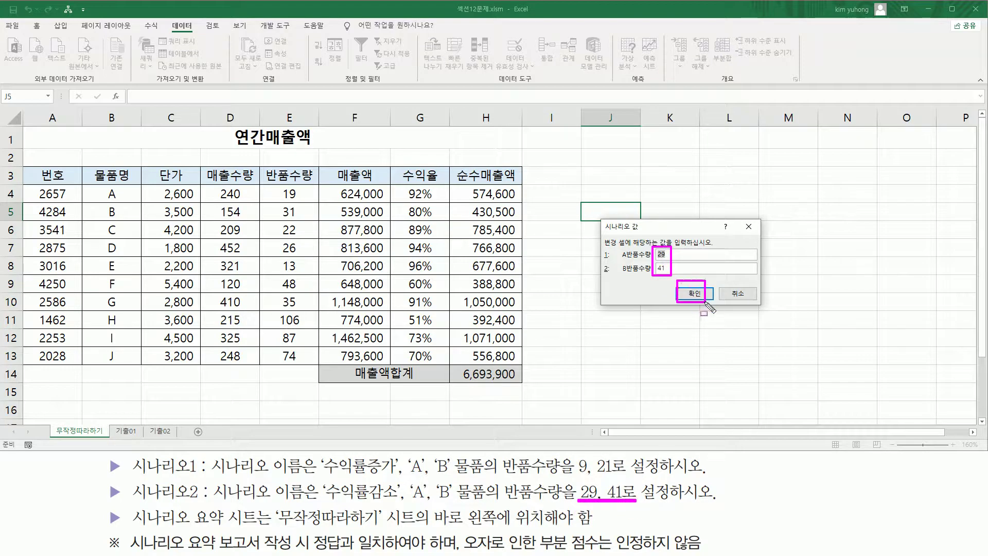
{"action": "key", "text": "Escape"}
{"action": "left_click", "coordinate": [694, 294]}
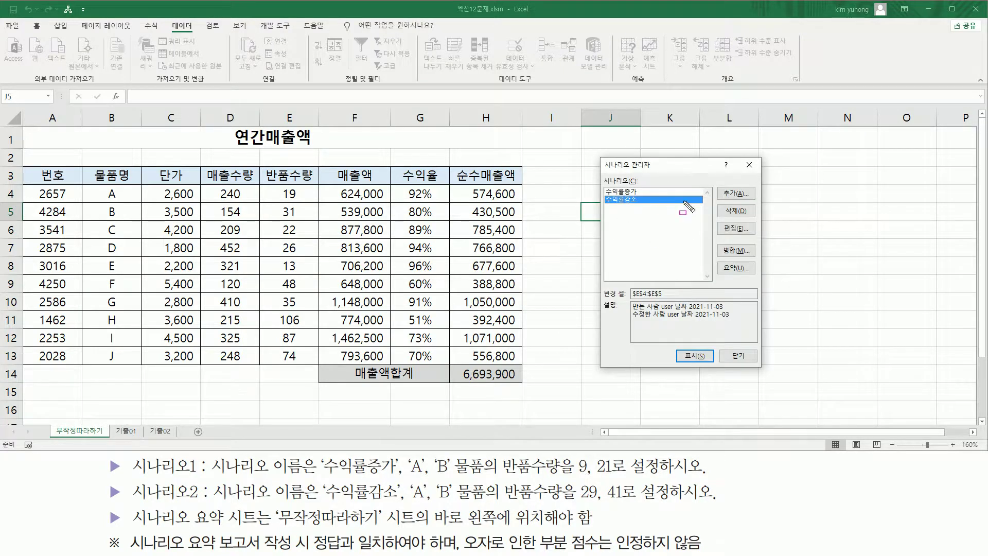
{"action": "mouse_move", "coordinate": [715, 204]}
{"action": "left_mouse_down"}
{"action": "mouse_move", "coordinate": [756, 218]}
{"action": "mouse_move", "coordinate": [736, 236]}
{"action": "mouse_move", "coordinate": [756, 236]}
{"action": "left_mouse_up"}
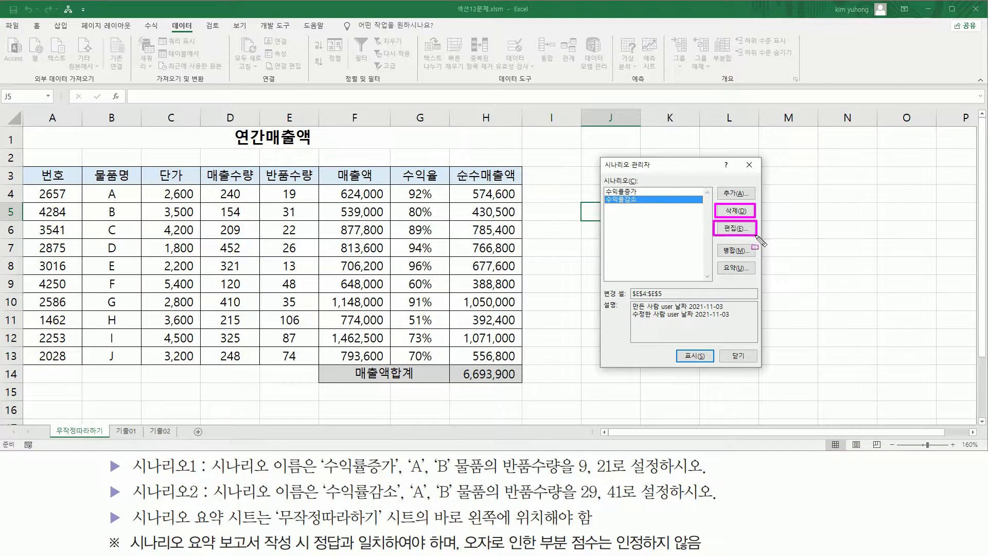
{"action": "key", "text": "Escape"}
{"action": "key", "text": "ctrl+2"}
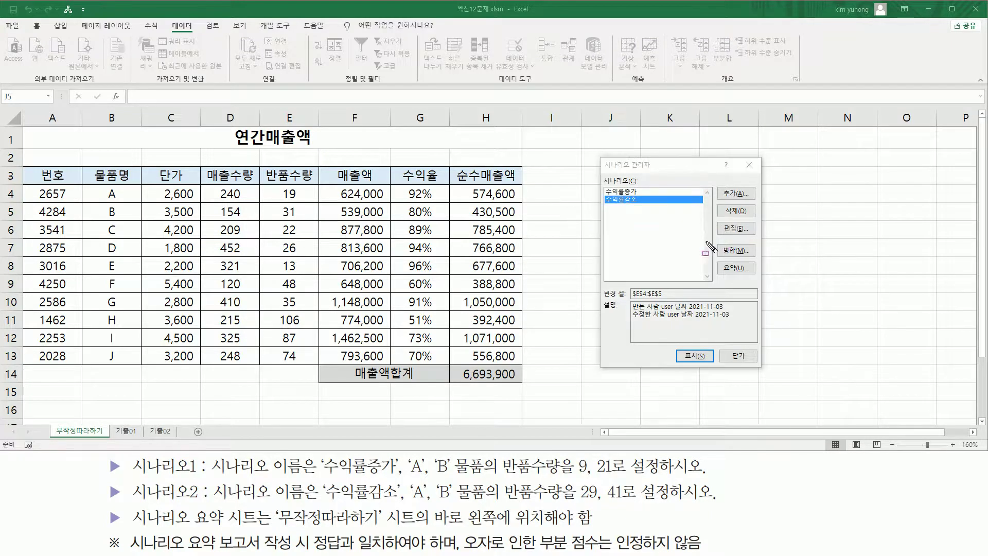
{"action": "mouse_move", "coordinate": [714, 239]}
{"action": "left_mouse_down"}
{"action": "mouse_move", "coordinate": [721, 253]}
{"action": "mouse_move", "coordinate": [758, 259]}
{"action": "left_mouse_up"}
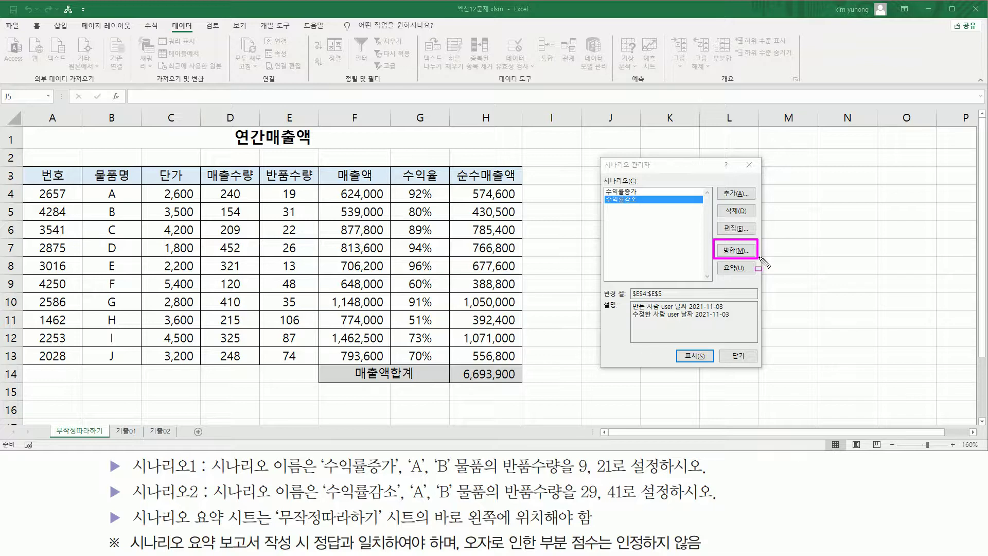
{"action": "left_click_drag", "start_coordinate": [673, 343], "coordinate": [715, 365]}
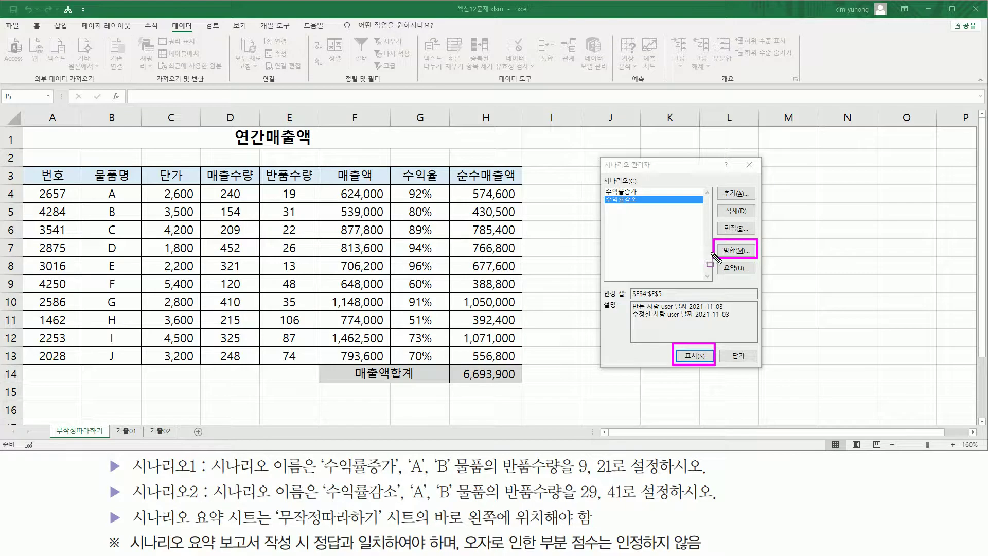
{"action": "left_click_drag", "start_coordinate": [28, 165], "coordinate": [48, 217]}
{"action": "left_click_drag", "start_coordinate": [81, 266], "coordinate": [524, 384]}
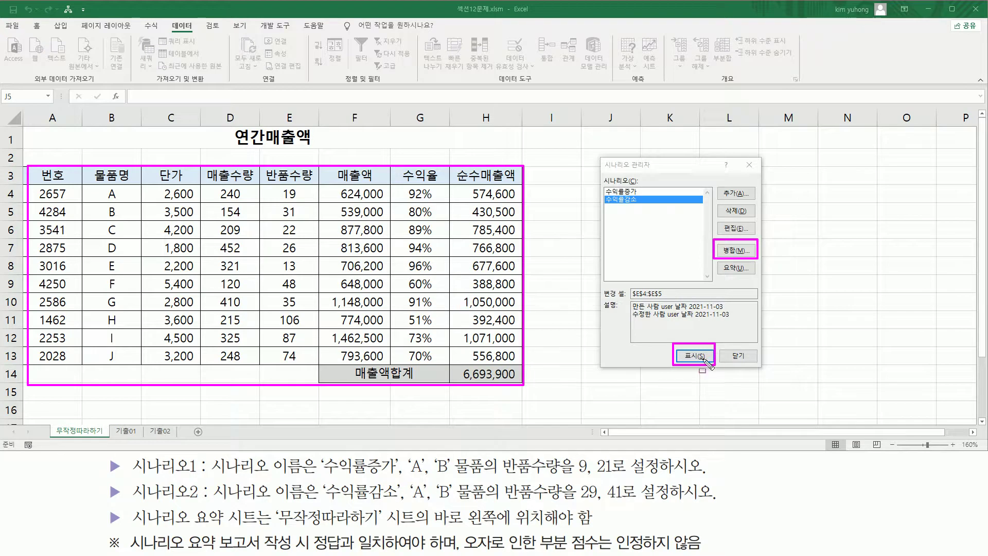
{"action": "left_click_drag", "start_coordinate": [604, 203], "coordinate": [640, 204]}
{"action": "key", "text": "Escape"}
{"action": "left_click", "coordinate": [646, 192]}
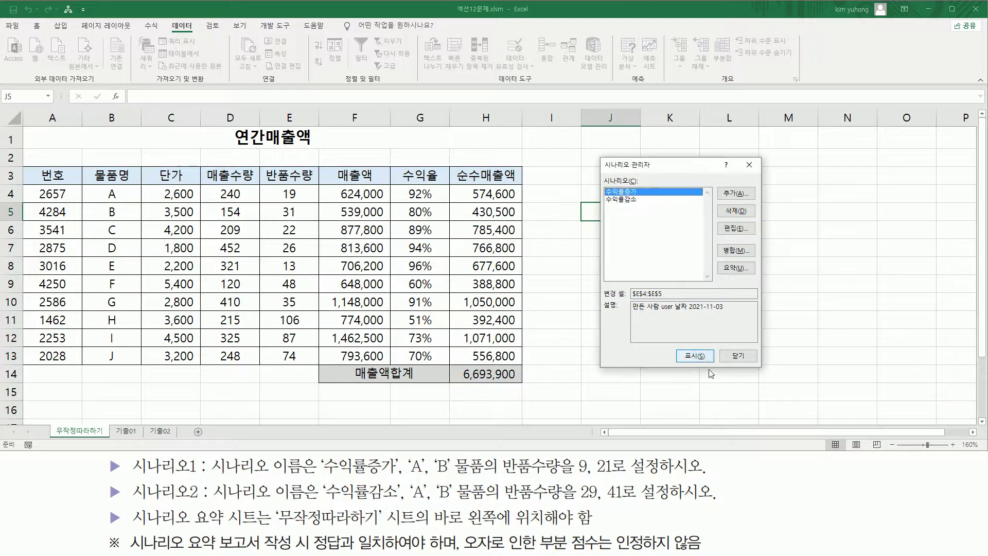
{"action": "key", "text": "ctrl+2"}
{"action": "mouse_move", "coordinate": [29, 171]}
{"action": "left_mouse_down"}
{"action": "mouse_move", "coordinate": [314, 360]}
{"action": "mouse_move", "coordinate": [534, 383]}
{"action": "mouse_move", "coordinate": [524, 383]}
{"action": "left_mouse_up"}
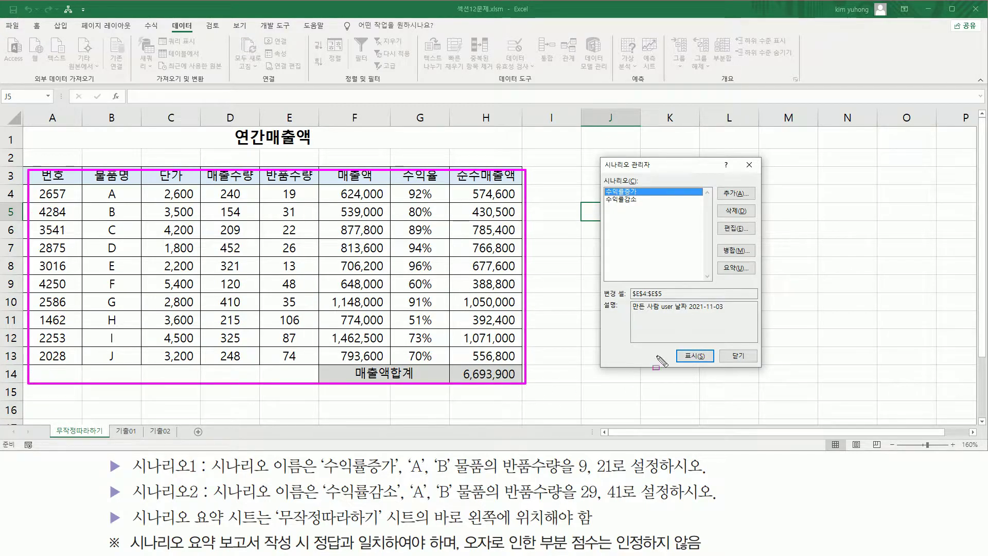
{"action": "left_click_drag", "start_coordinate": [668, 355], "coordinate": [697, 355]}
{"action": "key", "text": "Escape"}
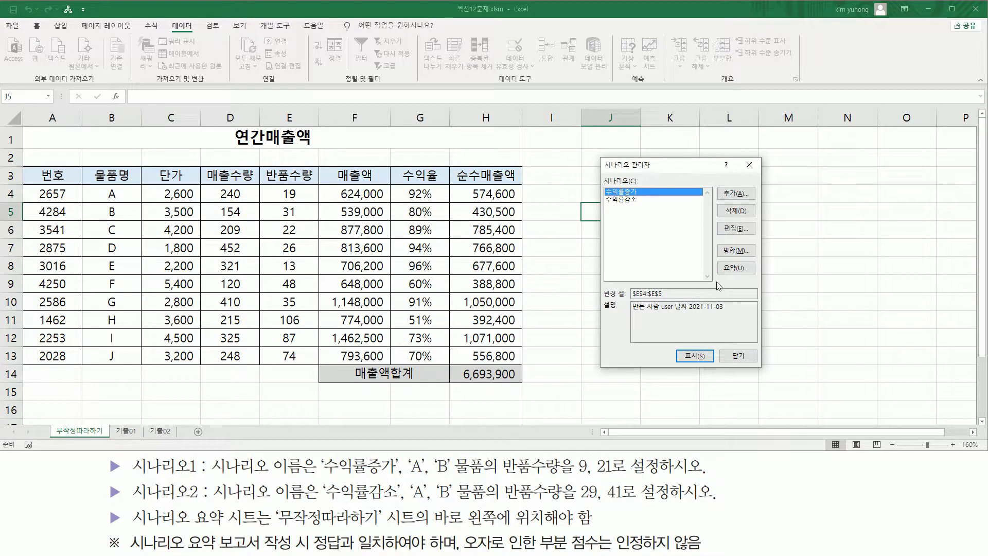
Review the two listed scenarios and the task text's requirement for placing the scenario summary sheet beside 무작정따라하기.
{"action": "mouse_move", "coordinate": [602, 186]}
{"action": "left_mouse_down"}
{"action": "mouse_move", "coordinate": [625, 206]}
{"action": "mouse_move", "coordinate": [649, 207]}
{"action": "left_mouse_up"}
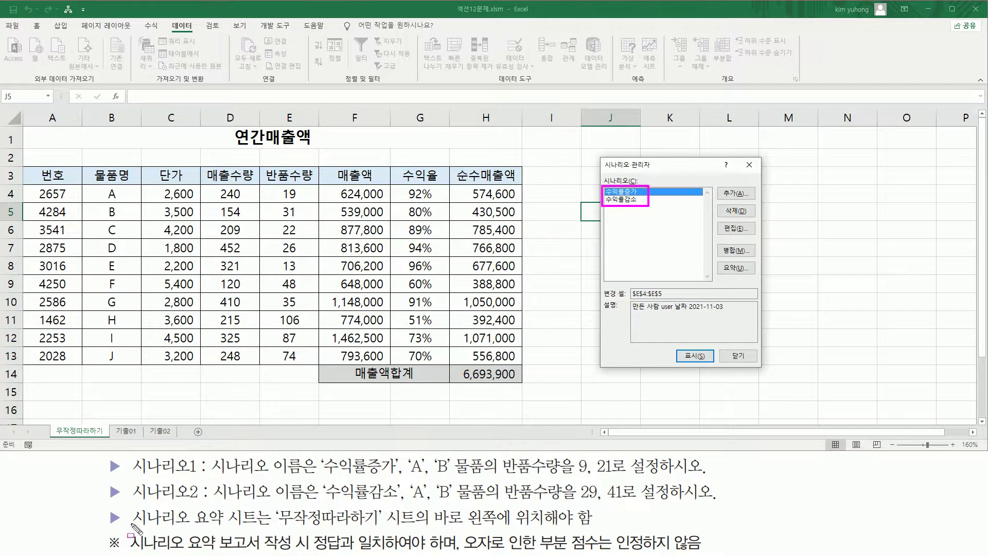
{"action": "left_click_drag", "start_coordinate": [133, 527], "coordinate": [265, 527]}
{"action": "mouse_move", "coordinate": [190, 503]}
{"action": "left_mouse_down"}
{"action": "mouse_move", "coordinate": [222, 526]}
{"action": "mouse_move", "coordinate": [380, 526]}
{"action": "left_mouse_up"}
{"action": "mouse_move", "coordinate": [433, 508]}
{"action": "left_mouse_down"}
{"action": "mouse_move", "coordinate": [494, 527]}
{"action": "mouse_move", "coordinate": [598, 529]}
{"action": "left_mouse_up"}
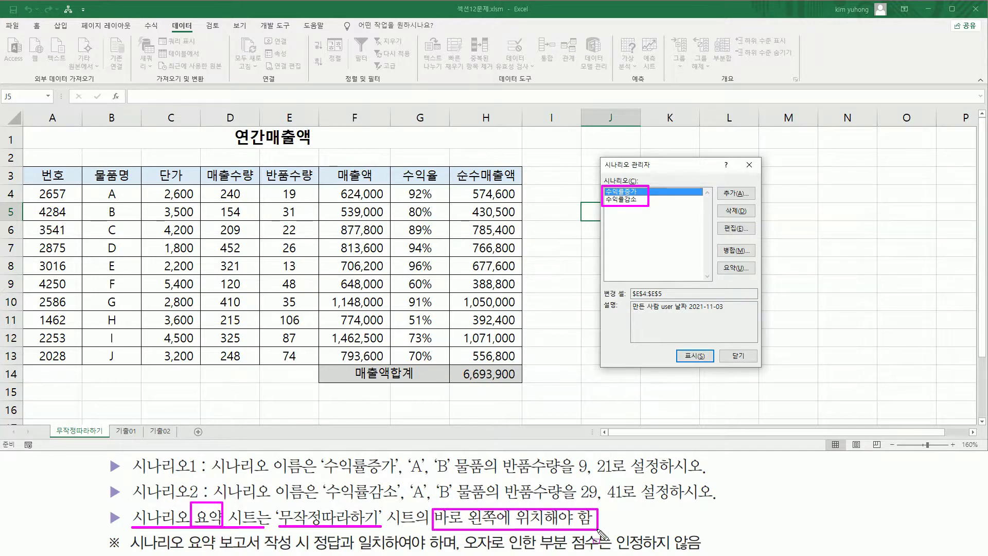
{"action": "left_click_drag", "start_coordinate": [734, 302], "coordinate": [739, 305]}
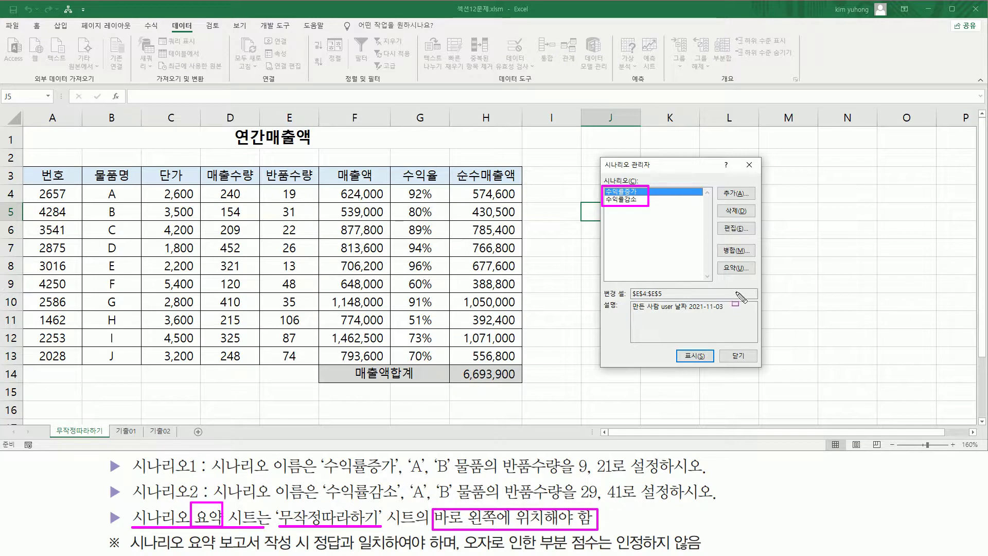
{"action": "mouse_move", "coordinate": [714, 259]}
{"action": "left_mouse_down"}
{"action": "mouse_move", "coordinate": [732, 271]}
{"action": "mouse_move", "coordinate": [720, 258]}
{"action": "left_mouse_up"}
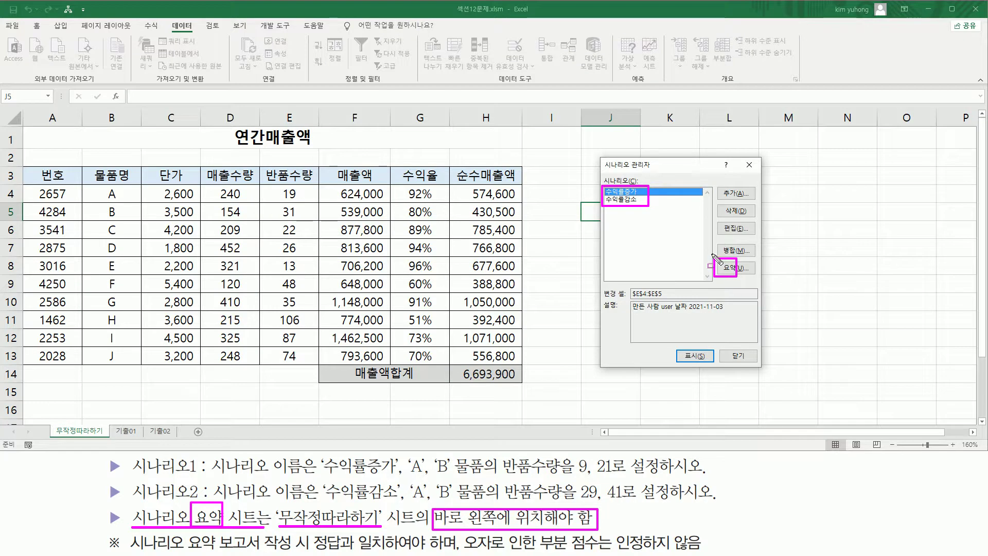
{"action": "key", "text": "Escape"}
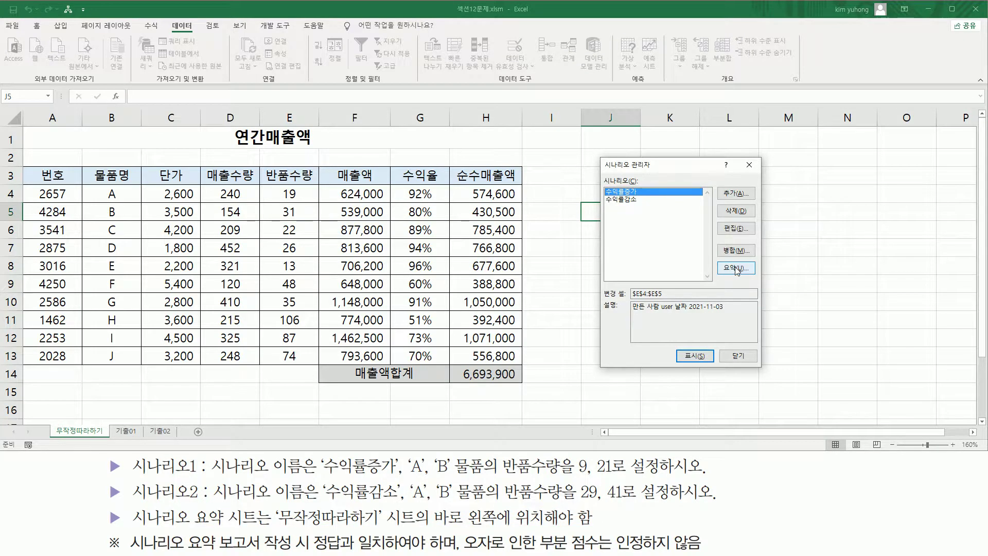
Create a 시나리오 요약 report of the scenarios with the 매출액합계 total in H14 as the only result cell.
{"action": "left_click", "coordinate": [736, 268]}
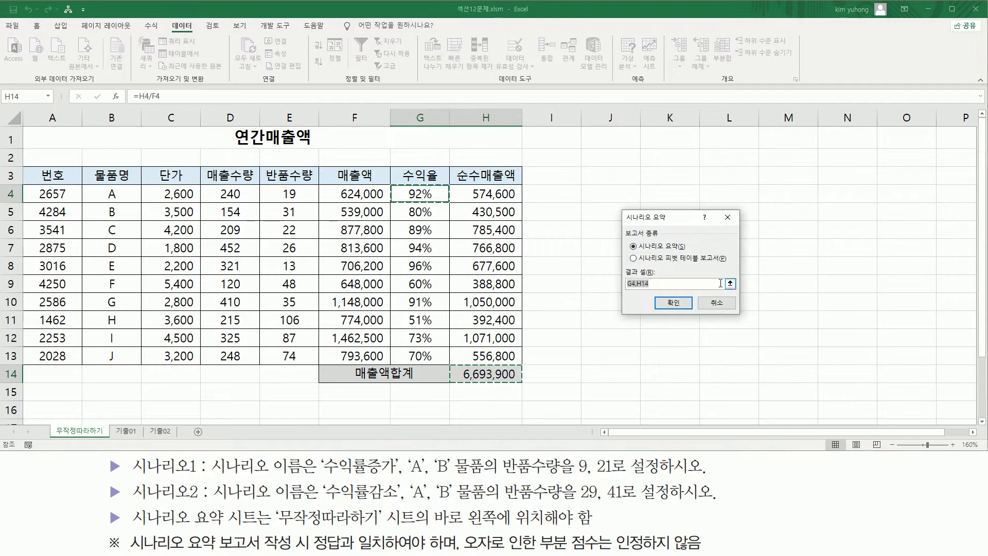
{"action": "mouse_move", "coordinate": [646, 240]}
{"action": "left_mouse_down"}
{"action": "mouse_move", "coordinate": [679, 251]}
{"action": "mouse_move", "coordinate": [691, 243]}
{"action": "left_mouse_up"}
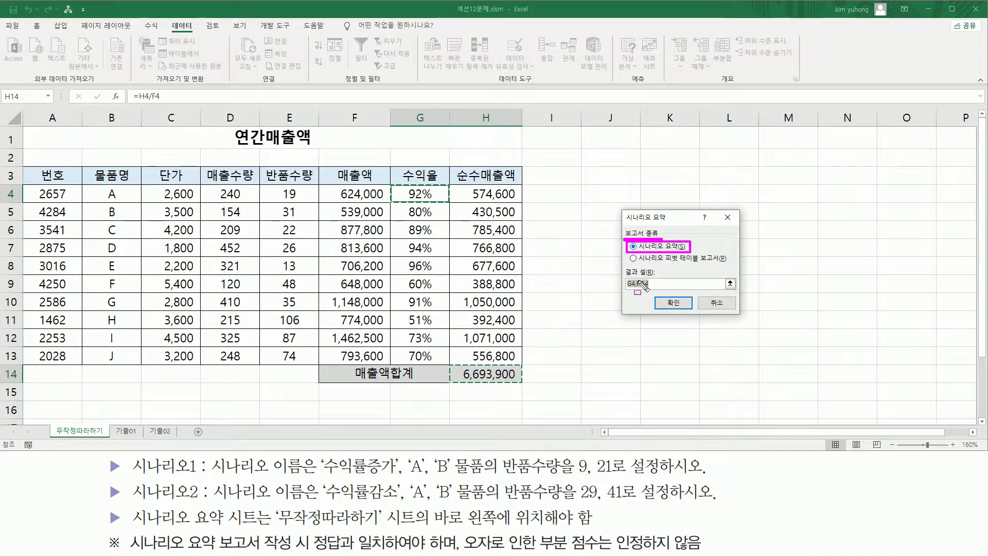
{"action": "left_click_drag", "start_coordinate": [623, 289], "coordinate": [672, 289]}
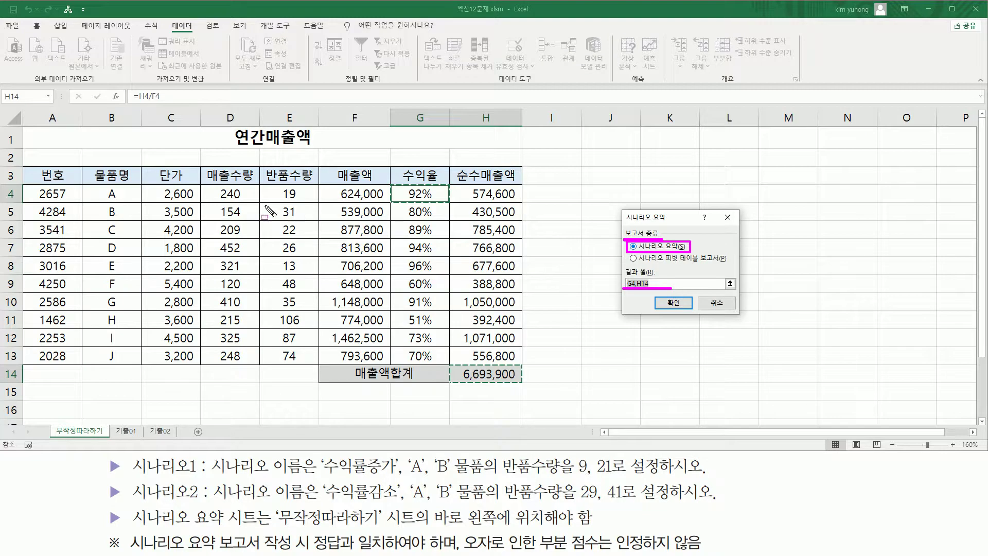
{"action": "left_click_drag", "start_coordinate": [278, 186], "coordinate": [305, 220]}
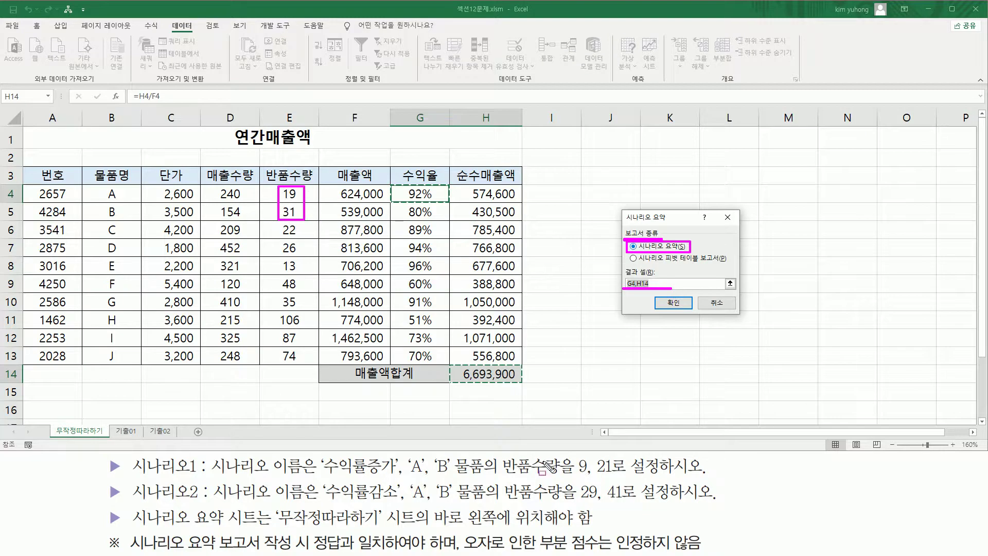
{"action": "left_click_drag", "start_coordinate": [572, 455], "coordinate": [626, 503]}
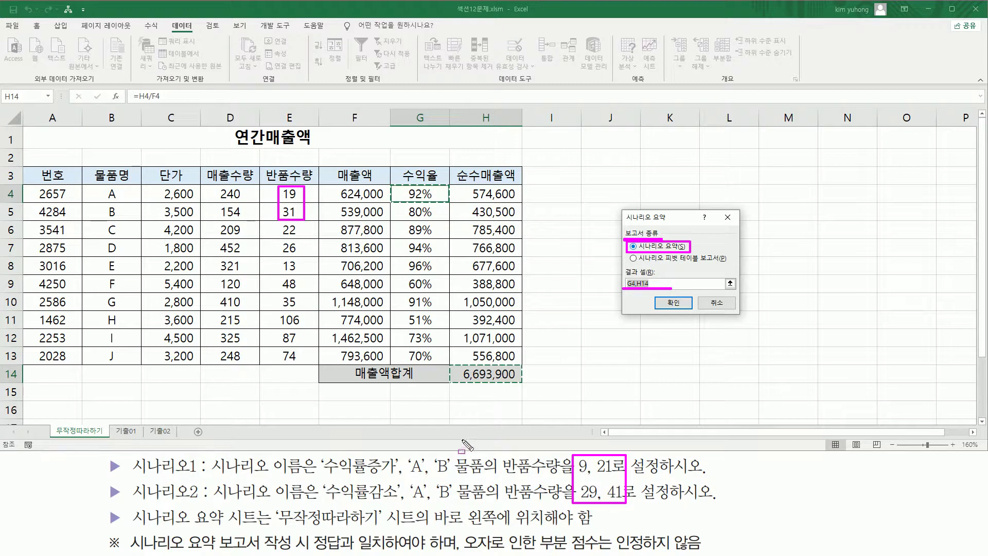
{"action": "left_click_drag", "start_coordinate": [452, 366], "coordinate": [520, 382]}
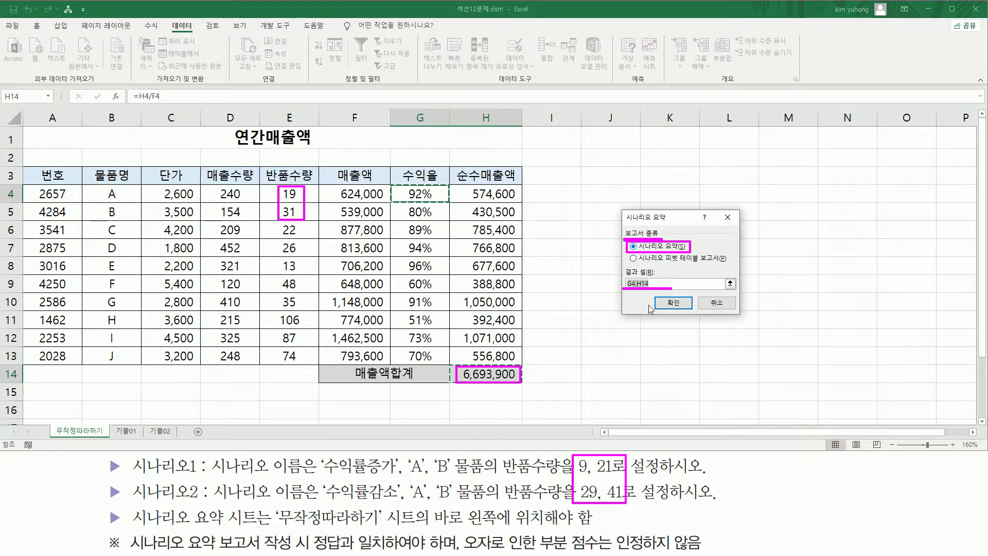
{"action": "key", "text": "Escape"}
{"action": "left_click", "coordinate": [665, 284]}
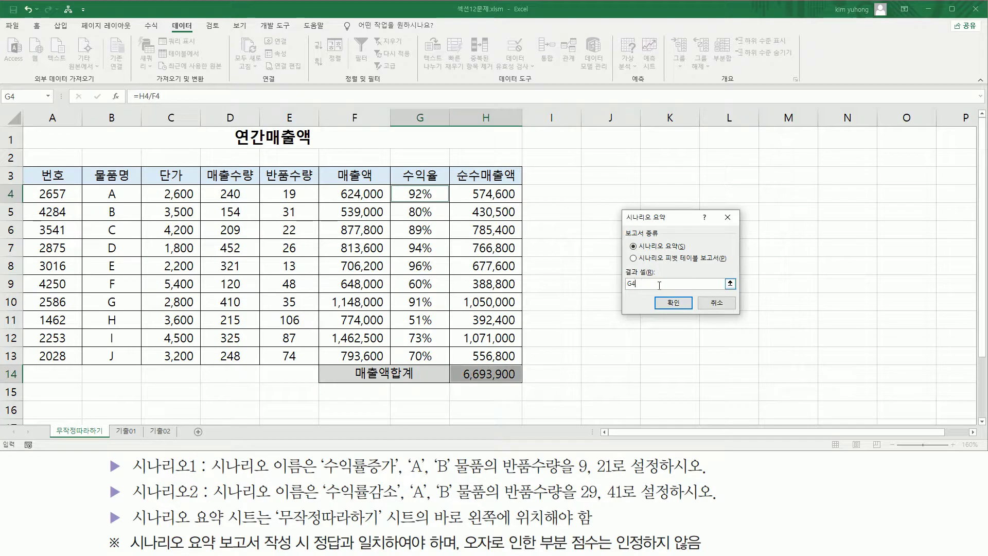
{"action": "left_click", "coordinate": [490, 376]}
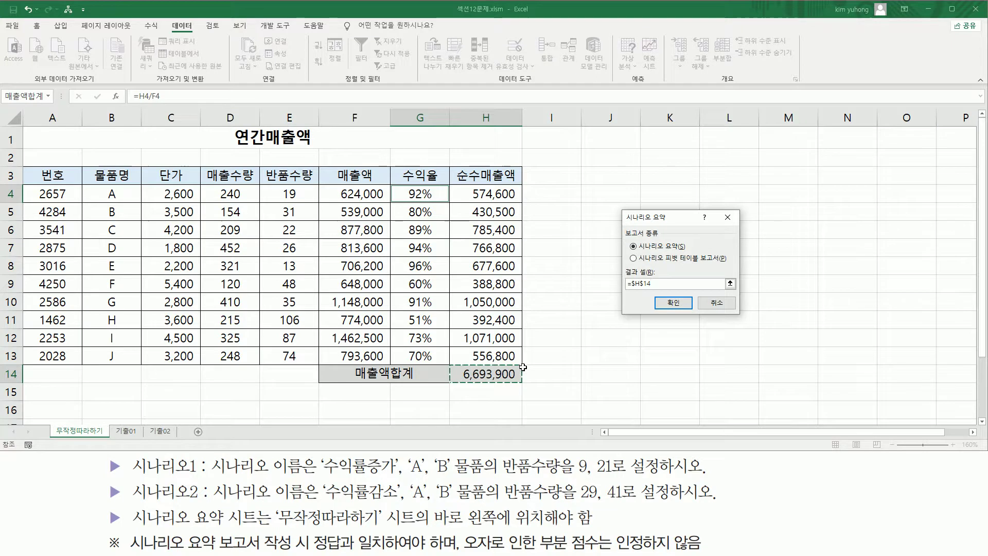
{"action": "left_click", "coordinate": [674, 303]}
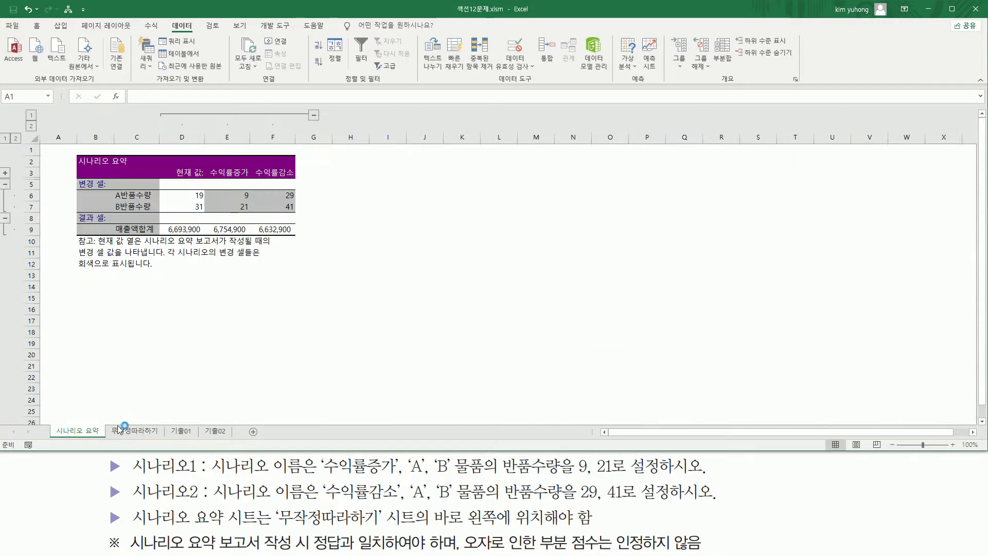
Check the 시나리오 요약 sheet's position, cell names, scenario columns and values against the task text.
{"action": "left_click_drag", "start_coordinate": [107, 436], "coordinate": [163, 437]}
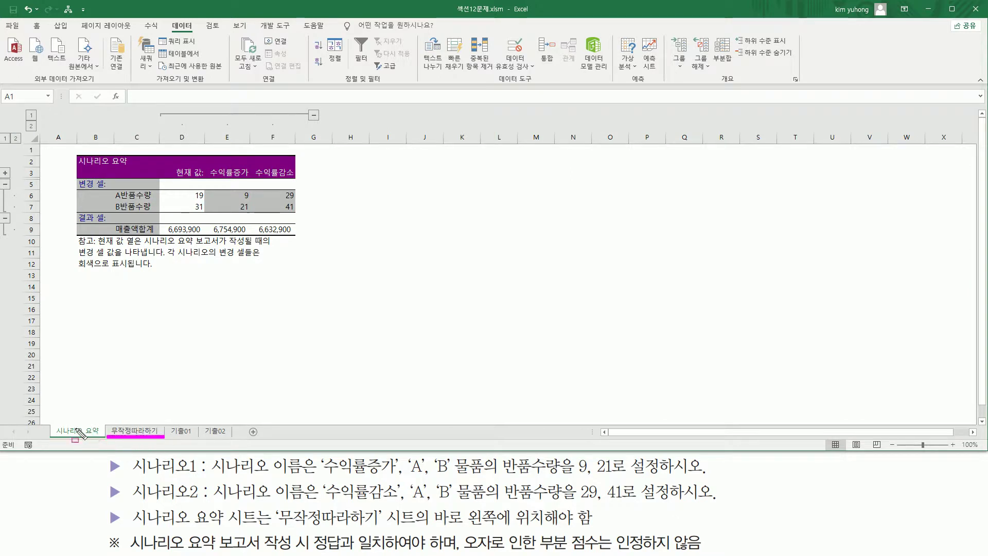
{"action": "mouse_move", "coordinate": [52, 423]}
{"action": "left_mouse_down"}
{"action": "mouse_move", "coordinate": [70, 437]}
{"action": "mouse_move", "coordinate": [103, 441]}
{"action": "left_mouse_up"}
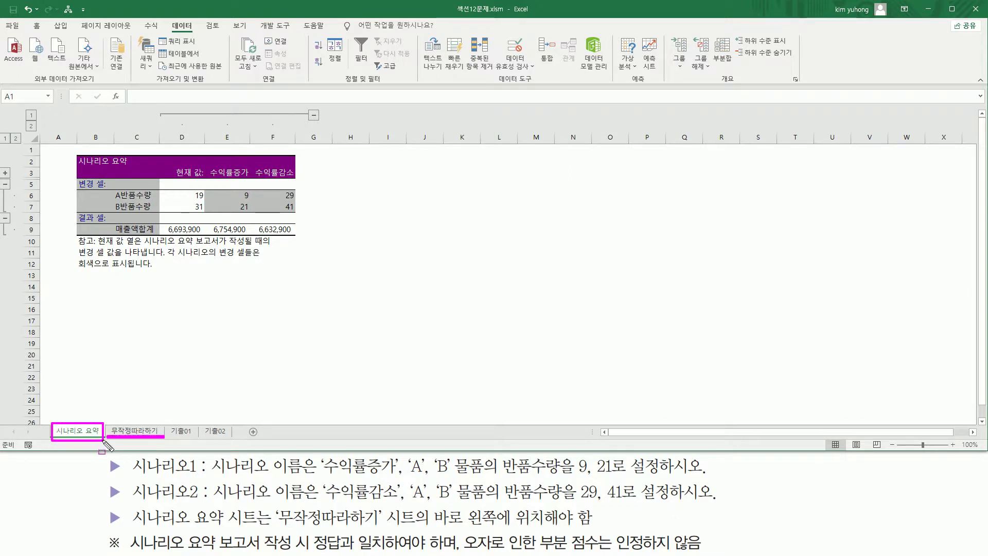
{"action": "key", "text": "Escape"}
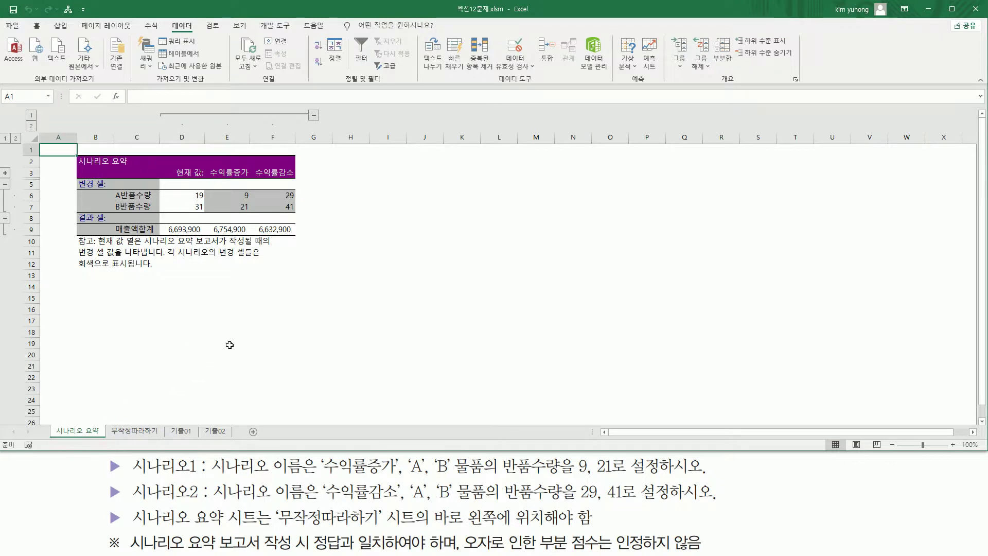
{"action": "scroll", "coordinate": [232, 342], "scroll_direction": "up", "scroll_amount": 4}
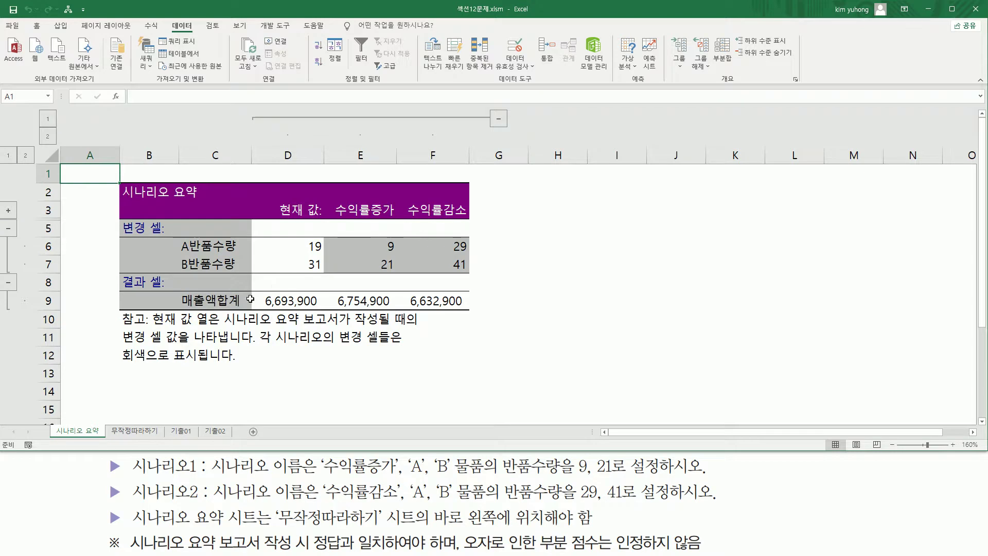
{"action": "mouse_move", "coordinate": [177, 232]}
{"action": "left_mouse_down"}
{"action": "mouse_move", "coordinate": [213, 270]}
{"action": "mouse_move", "coordinate": [241, 272]}
{"action": "mouse_move", "coordinate": [248, 311]}
{"action": "left_mouse_up"}
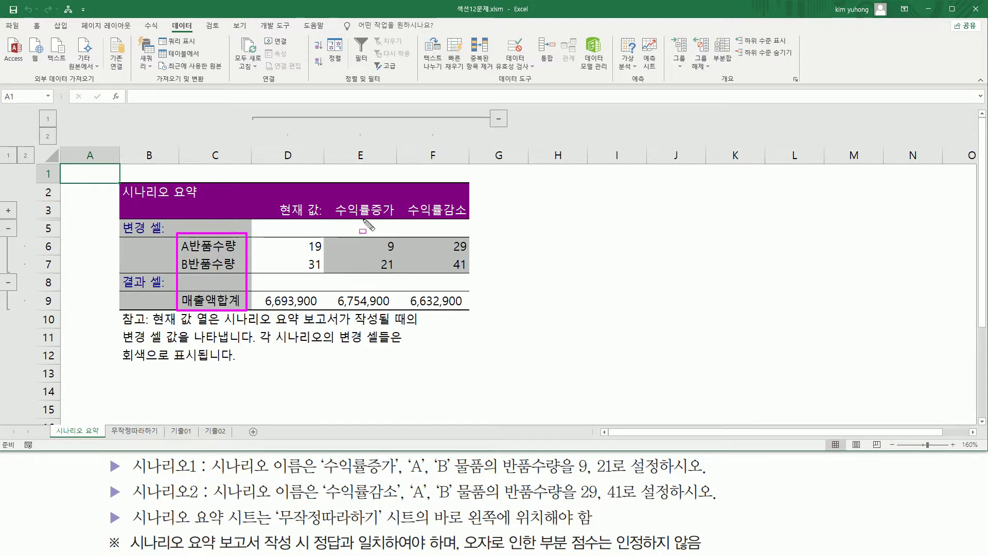
{"action": "mouse_move", "coordinate": [332, 196]}
{"action": "left_mouse_down"}
{"action": "mouse_move", "coordinate": [474, 216]}
{"action": "mouse_move", "coordinate": [482, 230]}
{"action": "left_mouse_up"}
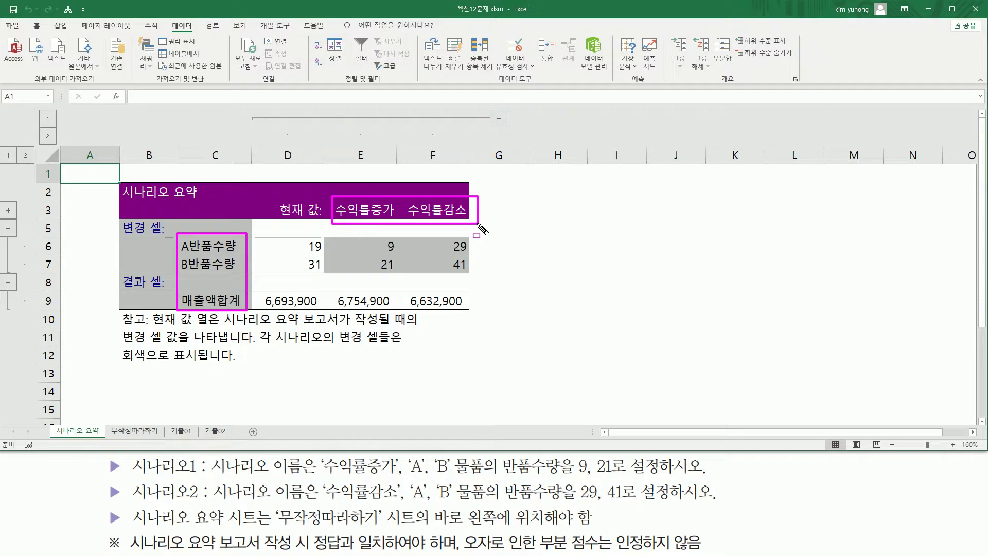
{"action": "mouse_move", "coordinate": [262, 235]}
{"action": "left_mouse_down"}
{"action": "mouse_move", "coordinate": [331, 278]}
{"action": "mouse_move", "coordinate": [328, 311]}
{"action": "left_mouse_up"}
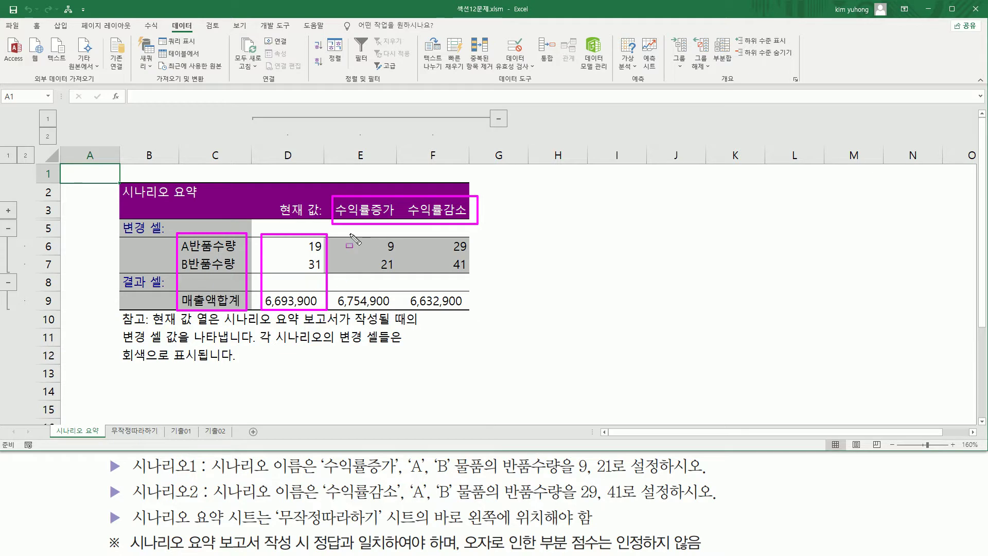
{"action": "mouse_move", "coordinate": [334, 235]}
{"action": "left_mouse_down"}
{"action": "mouse_move", "coordinate": [345, 255]}
{"action": "mouse_move", "coordinate": [400, 275]}
{"action": "mouse_move", "coordinate": [394, 311]}
{"action": "left_mouse_up"}
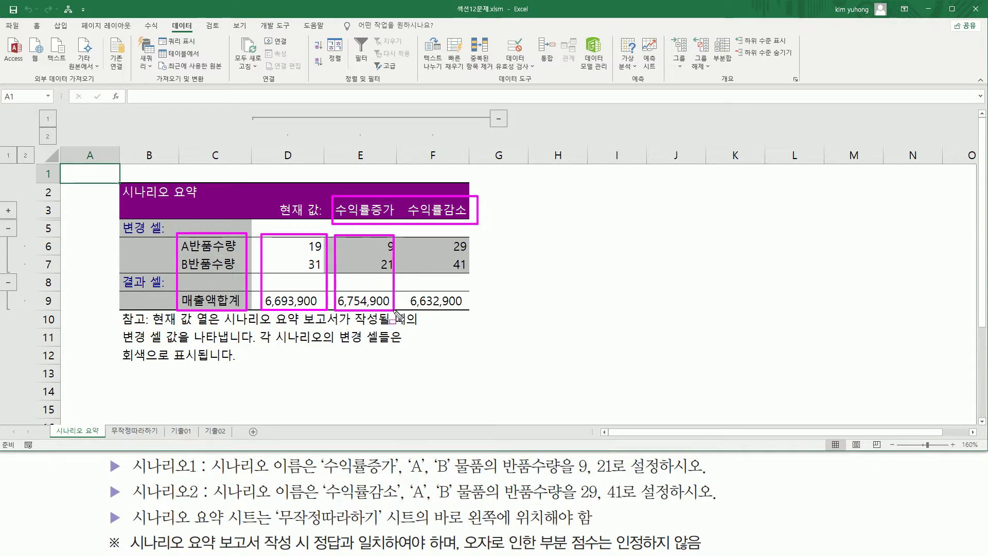
{"action": "left_click_drag", "start_coordinate": [402, 237], "coordinate": [477, 280]}
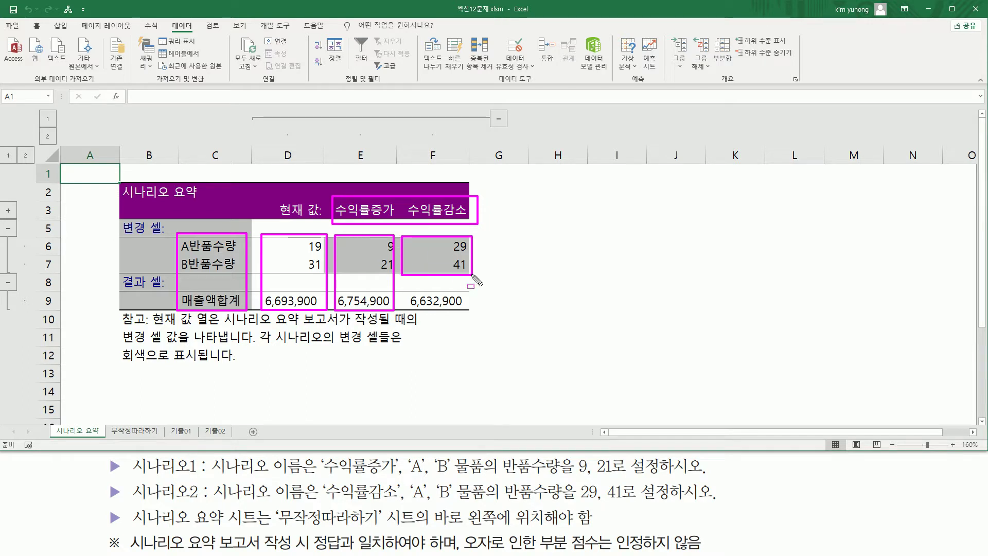
{"action": "left_click_drag", "start_coordinate": [477, 280], "coordinate": [478, 314]}
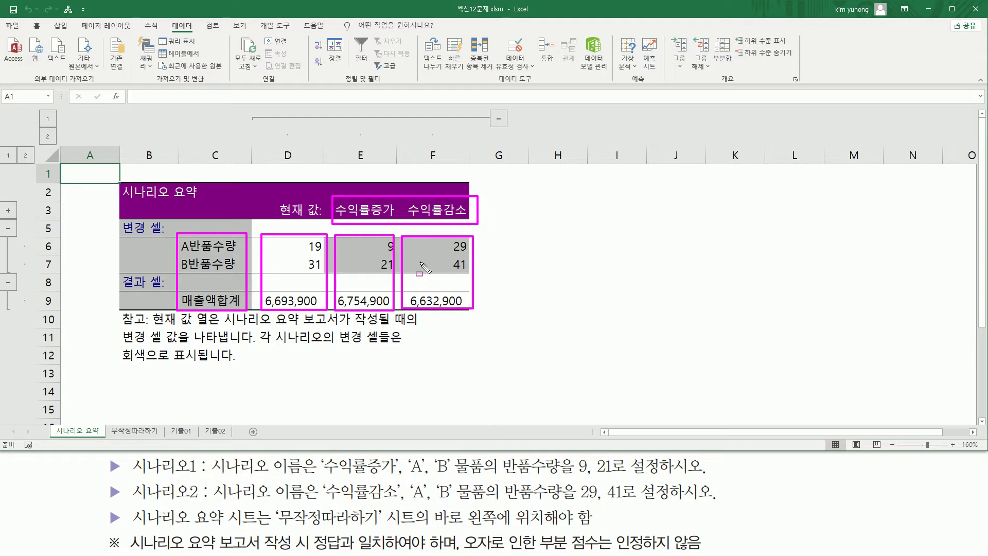
{"action": "key", "text": "Escape"}
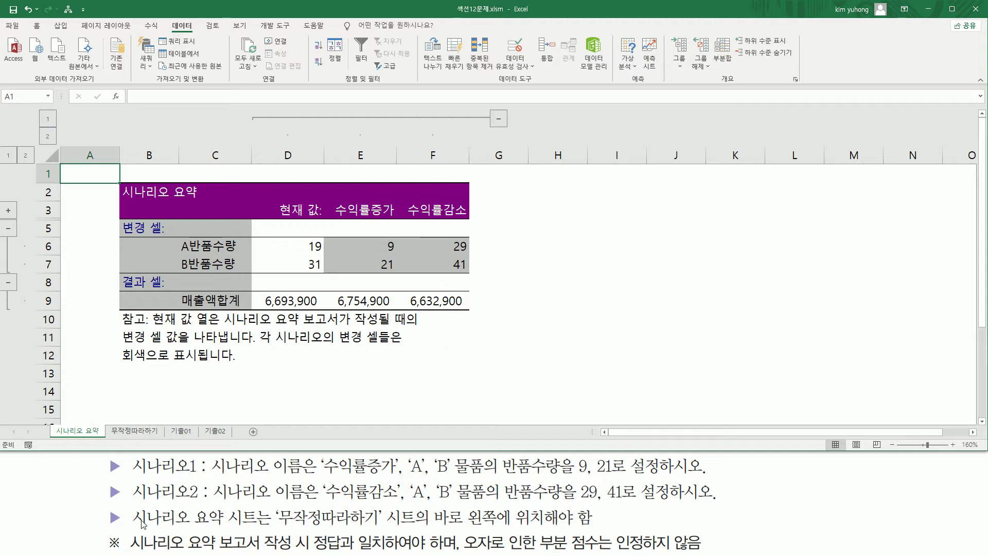
{"action": "left_click_drag", "start_coordinate": [130, 550], "coordinate": [701, 552]}
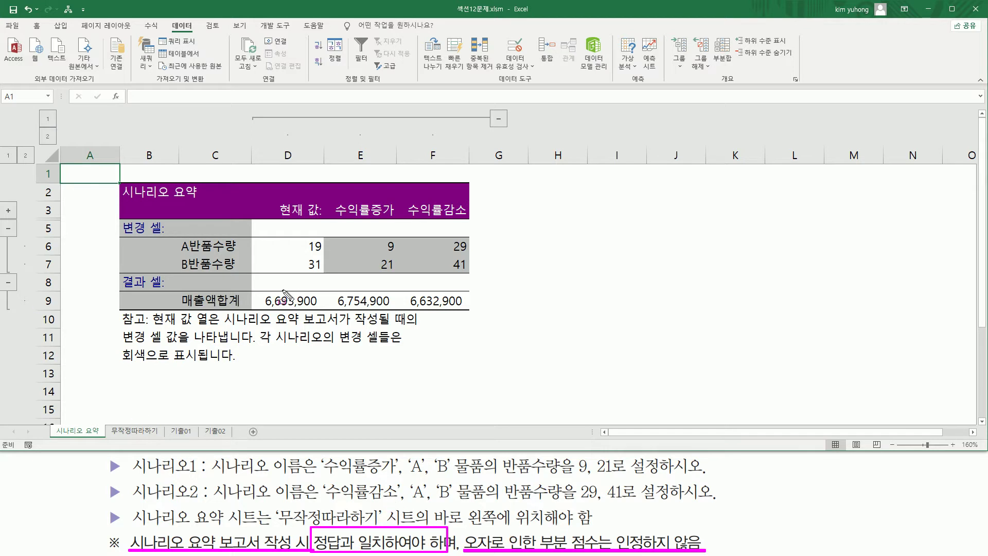
{"action": "key", "text": "Escape"}
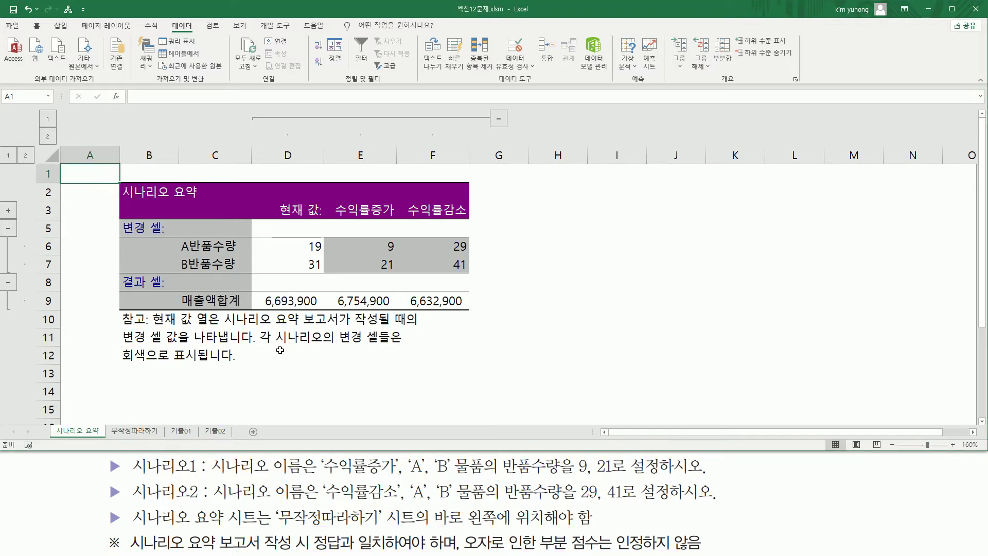